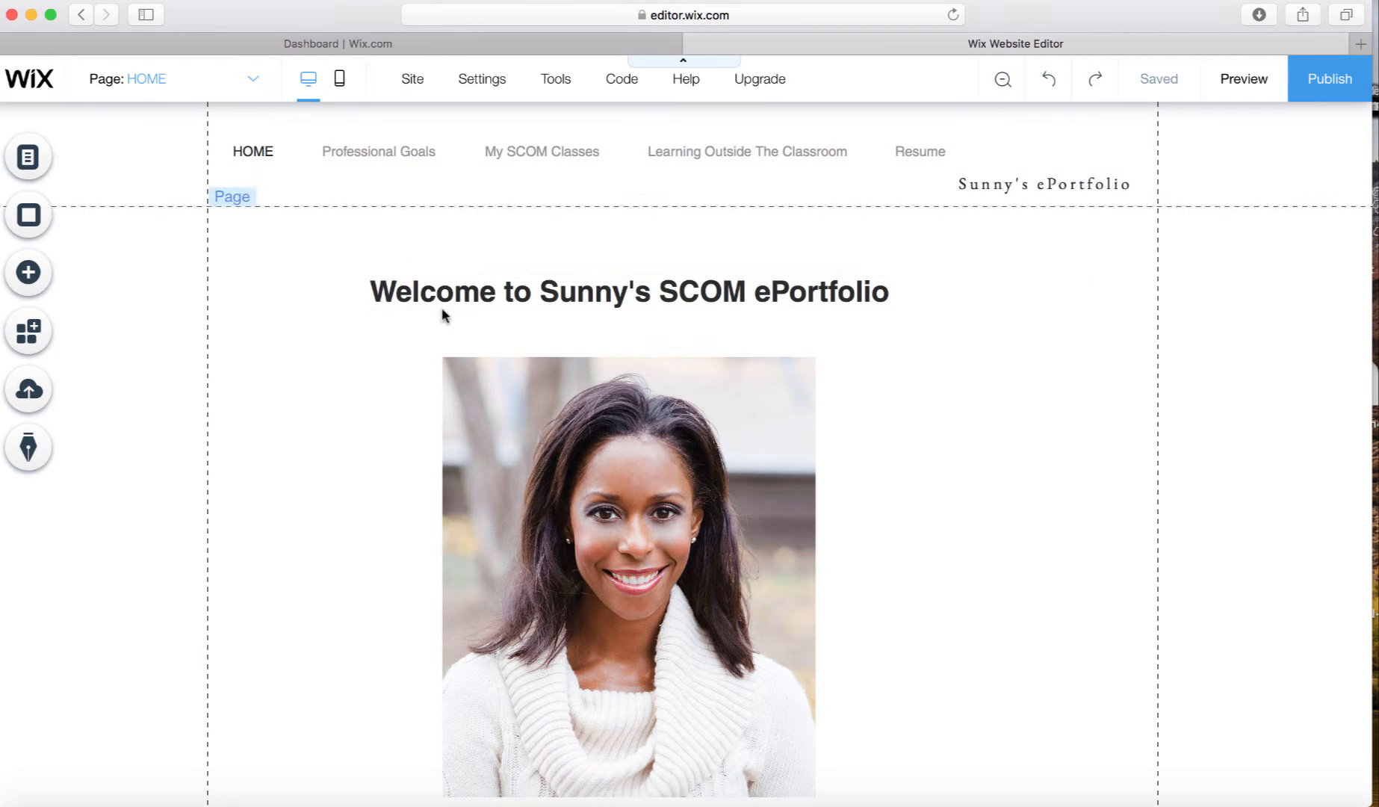
Step: Look over the HOME page and switch the editor to the Professional Goals page
scroll(715, 446, down, 6)
scroll(716, 448, up, 4)
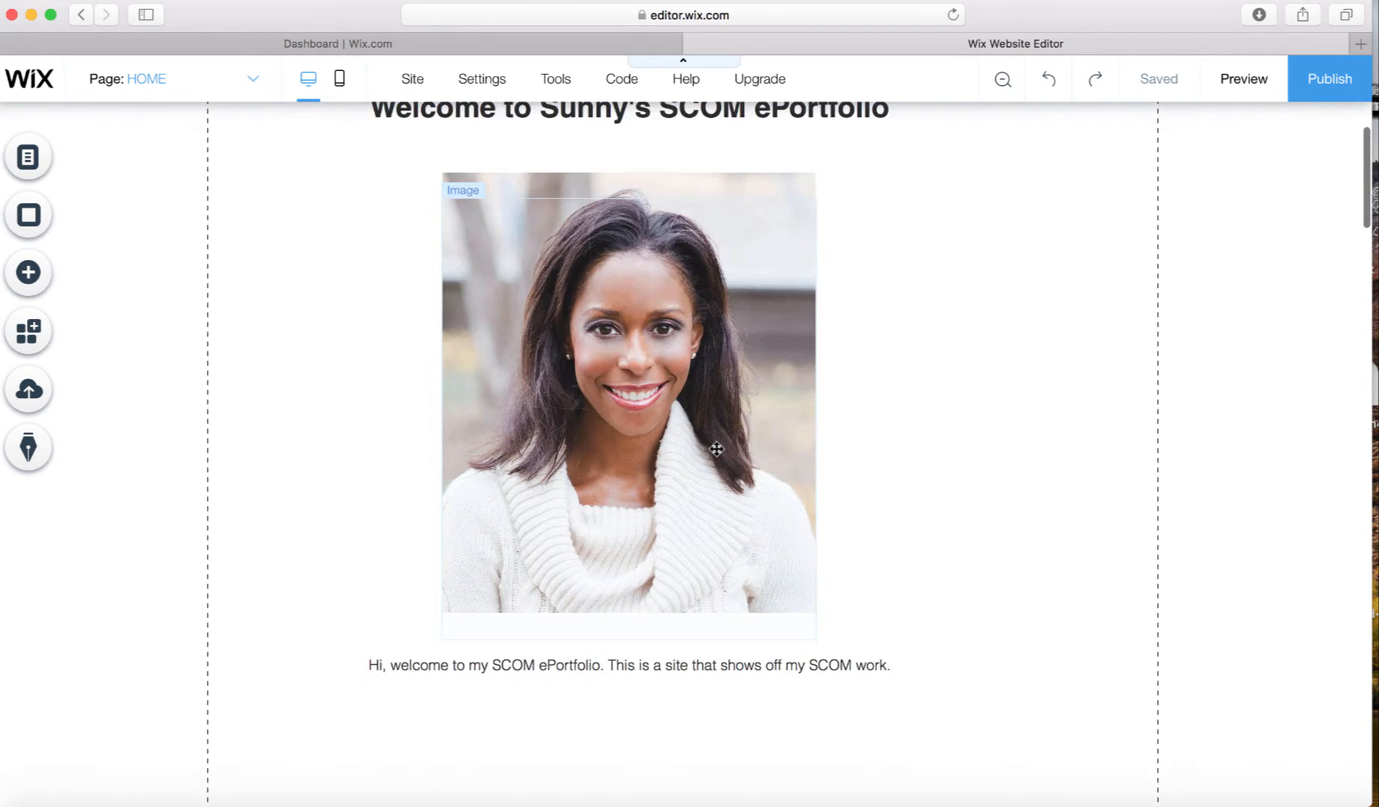
scroll(716, 448, up, 2)
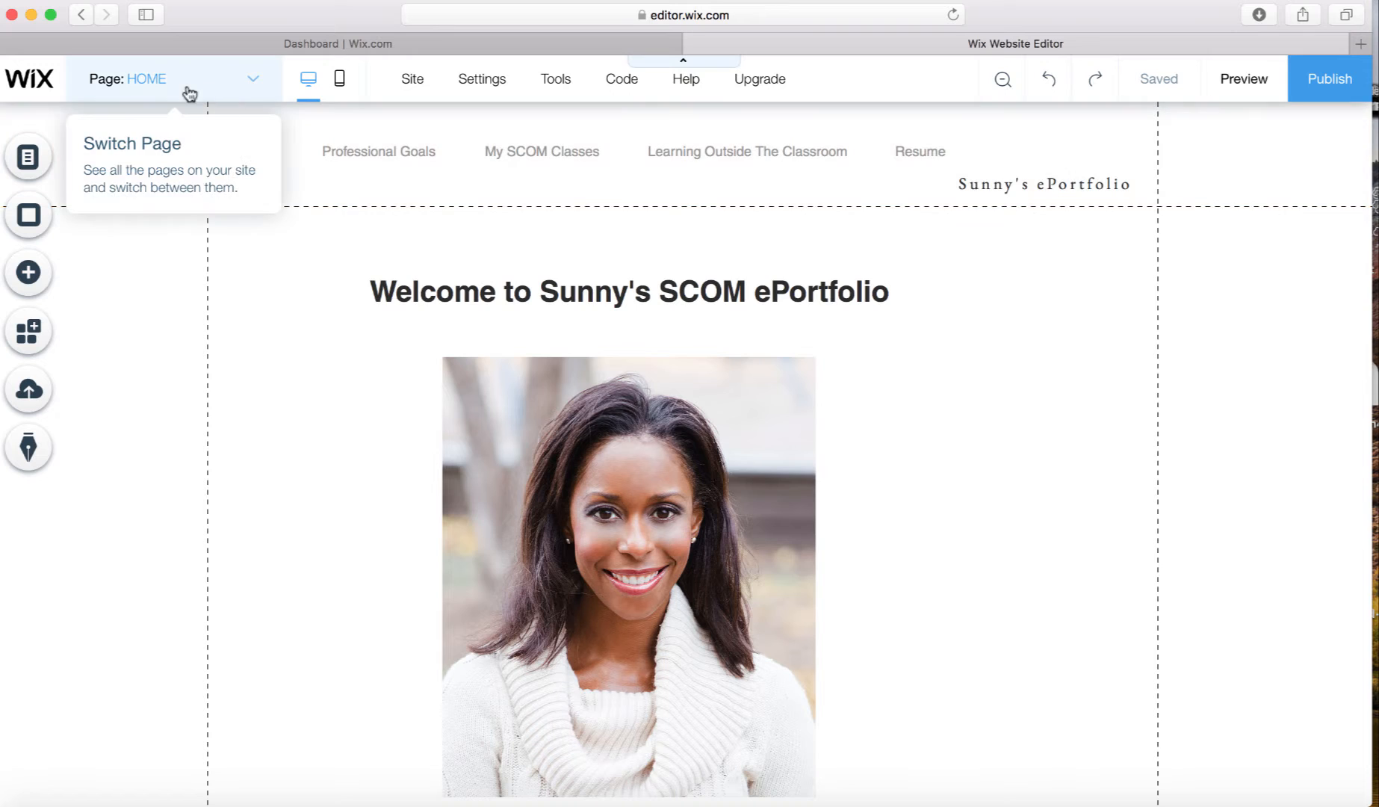
click(258, 84)
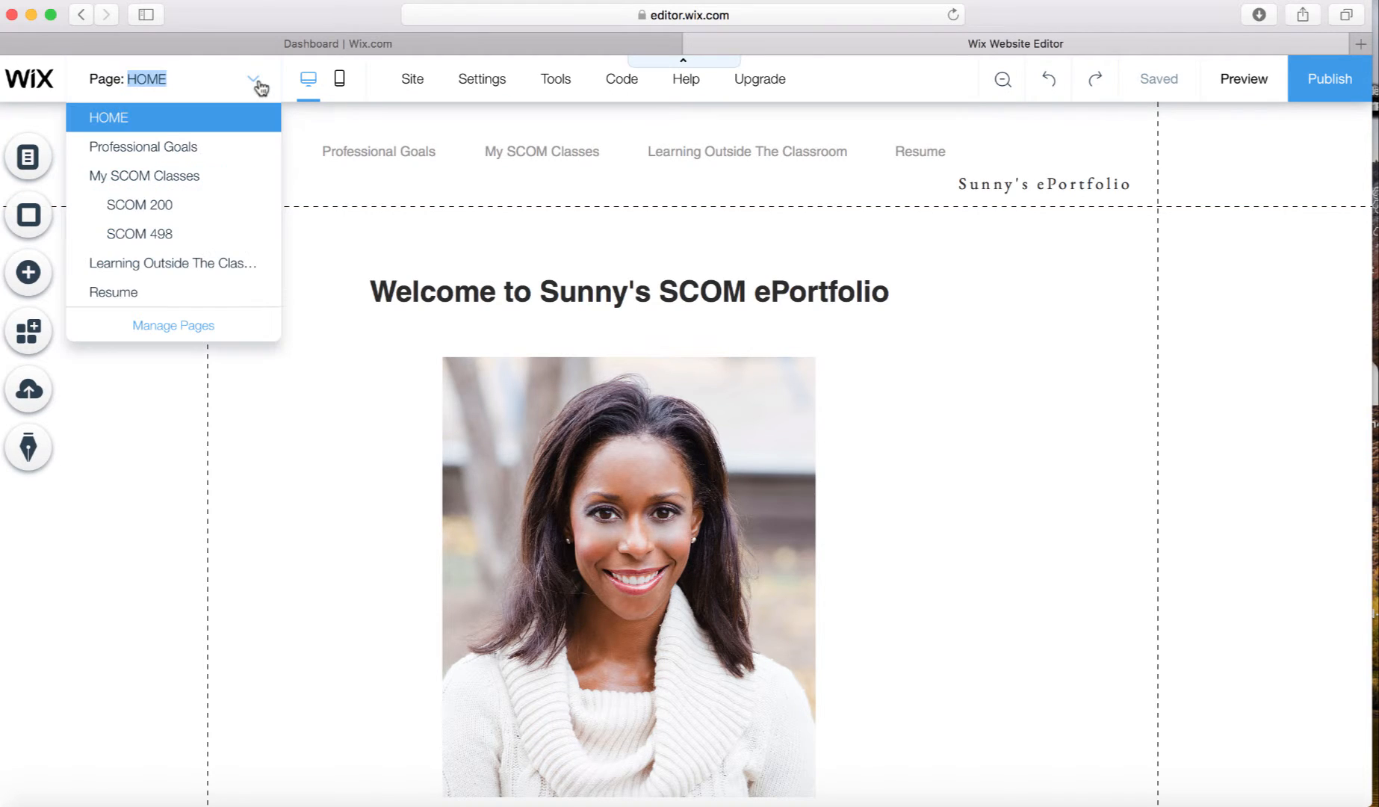
click(215, 145)
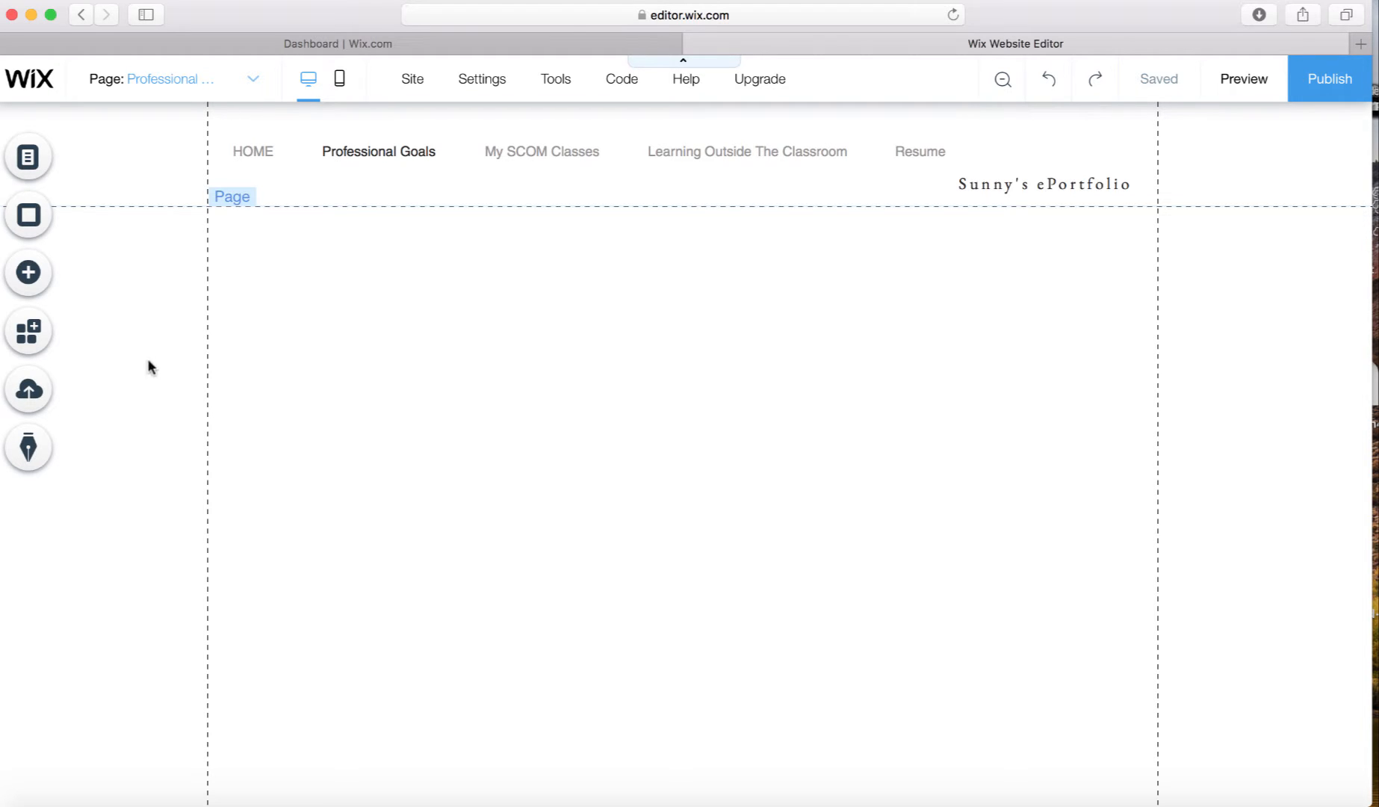
Step: Add a Heading 4 text element to the Professional Goals page and move it up near the top of the page
click(29, 278)
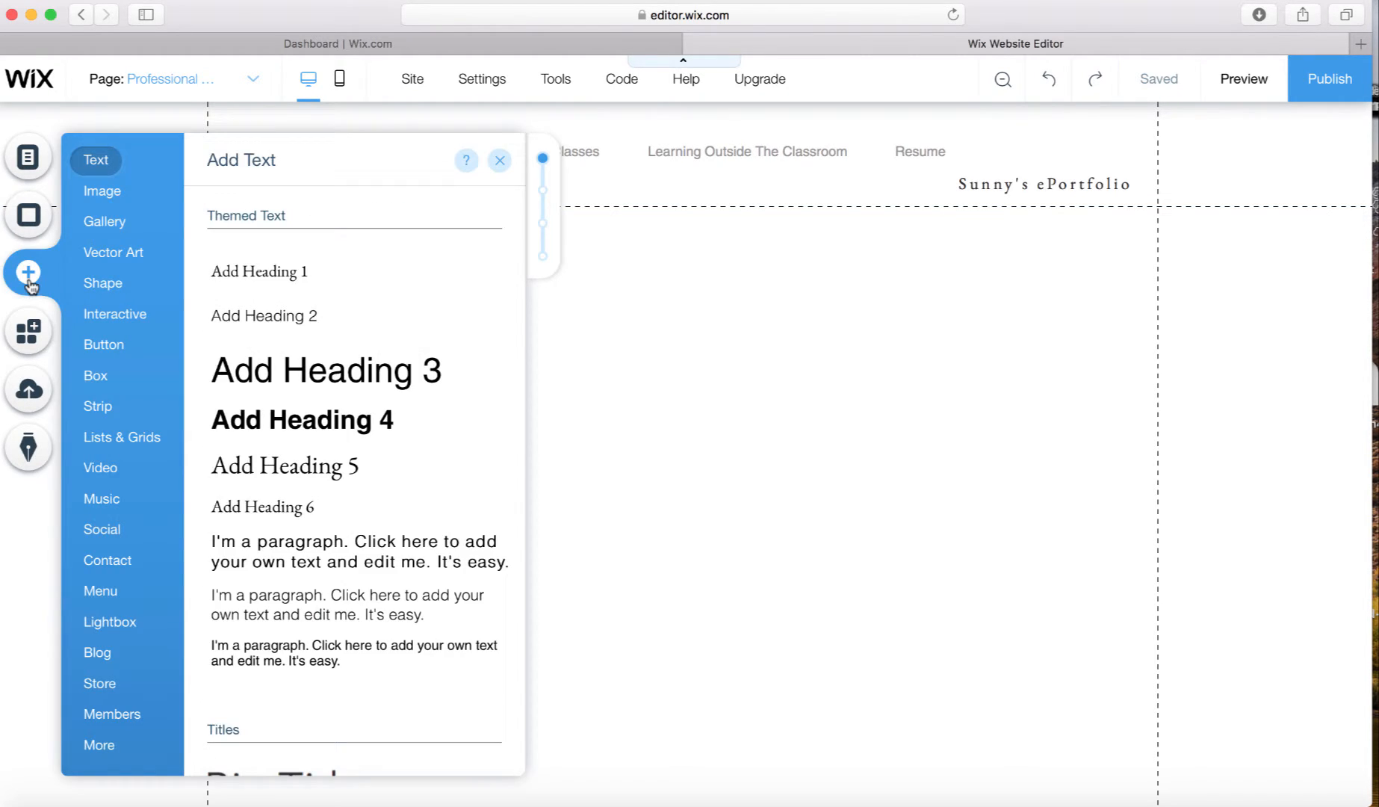
click(112, 222)
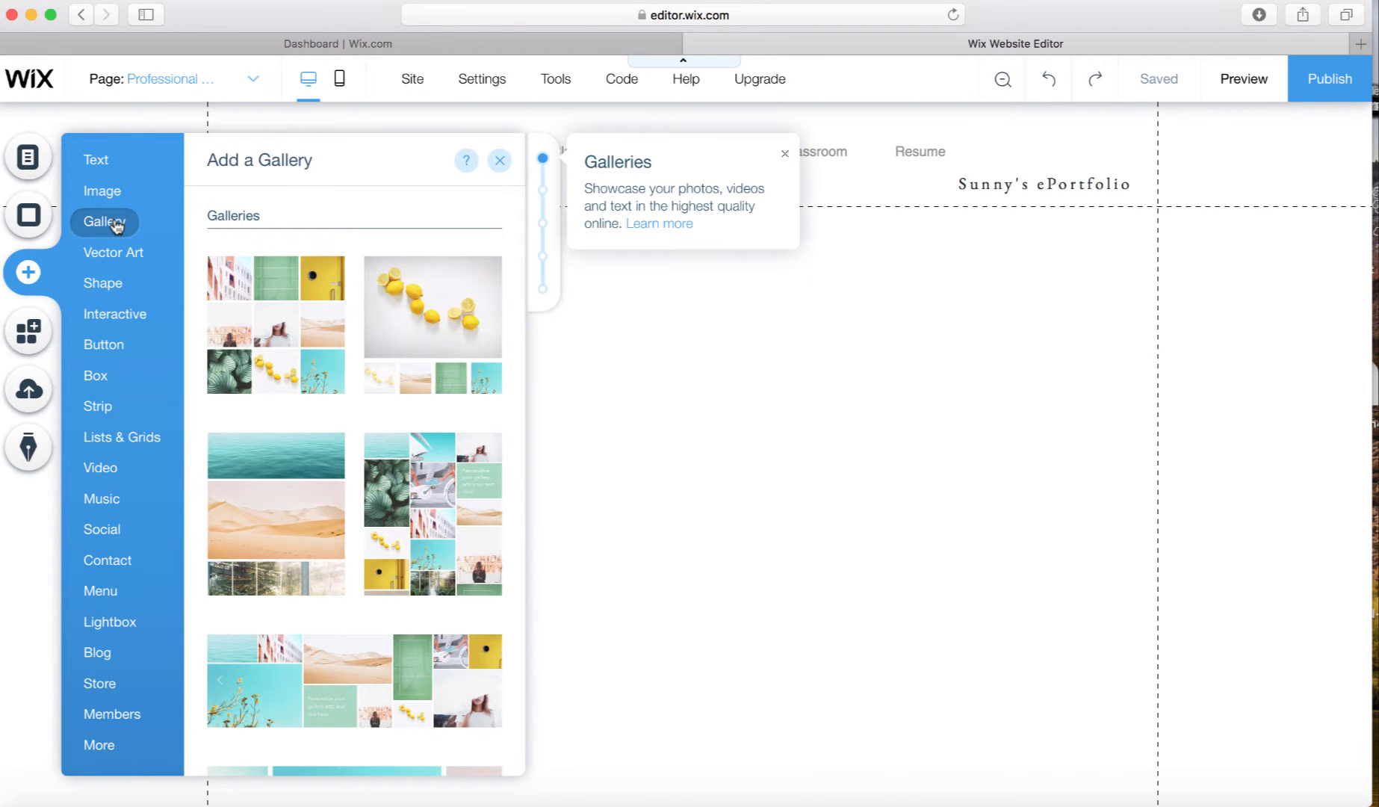
mouse_move(104, 172)
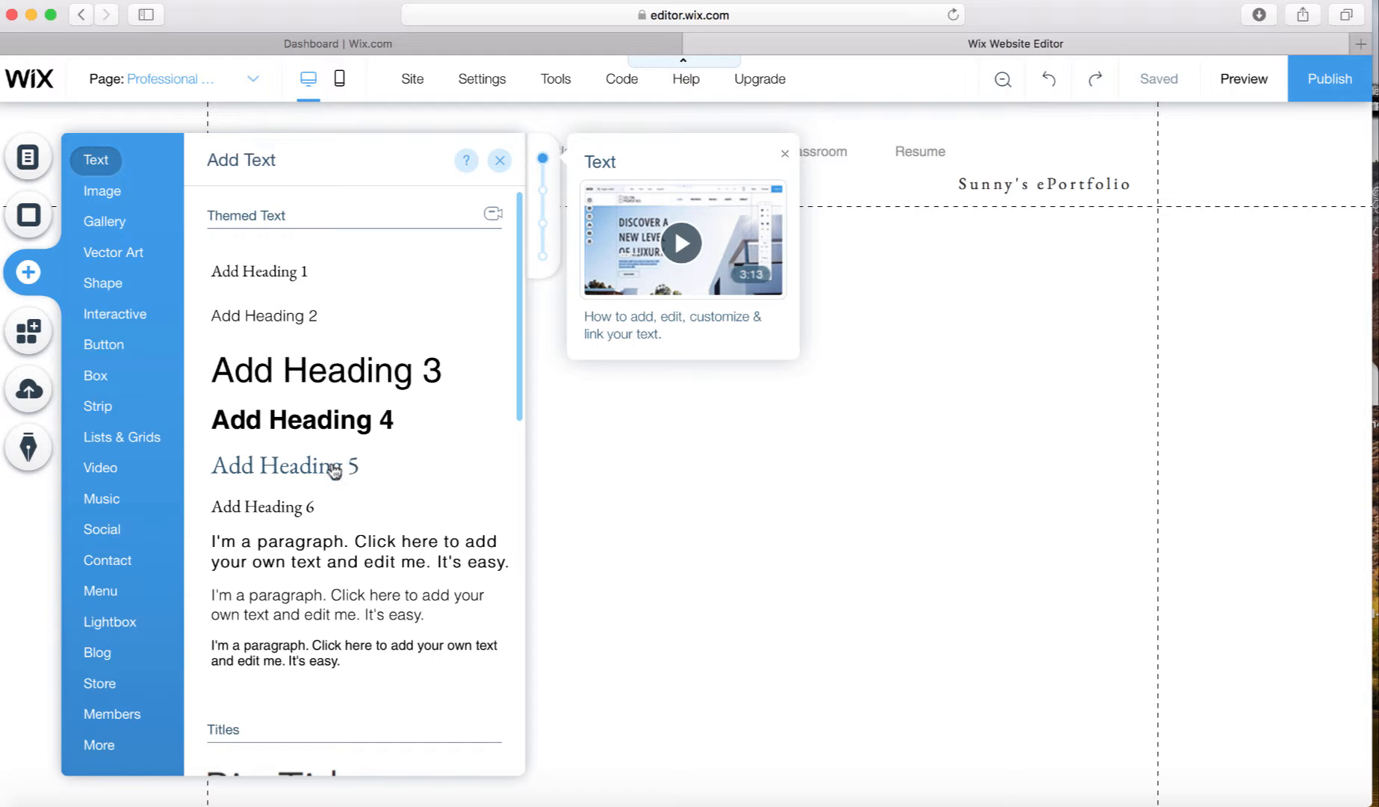
click(345, 433)
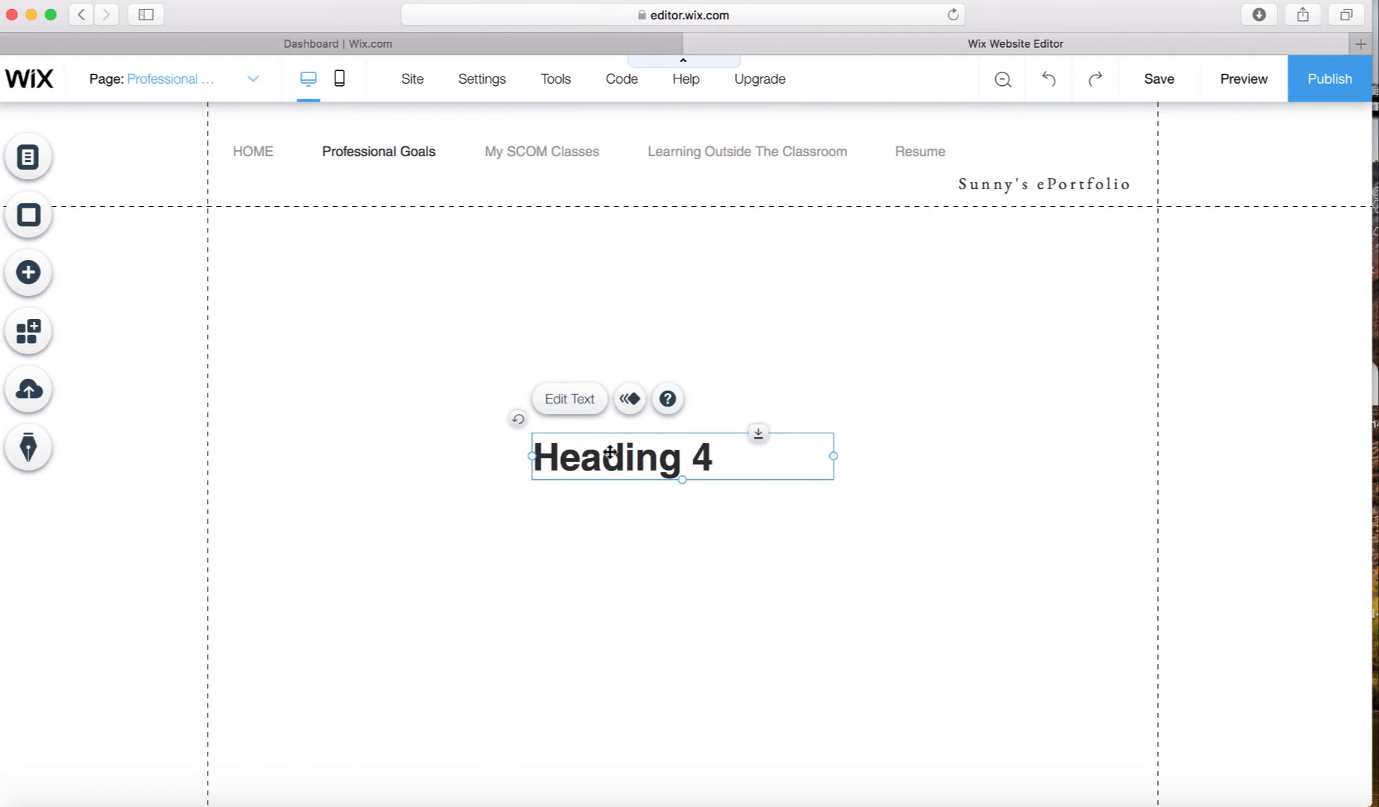
drag(610, 441, 583, 291)
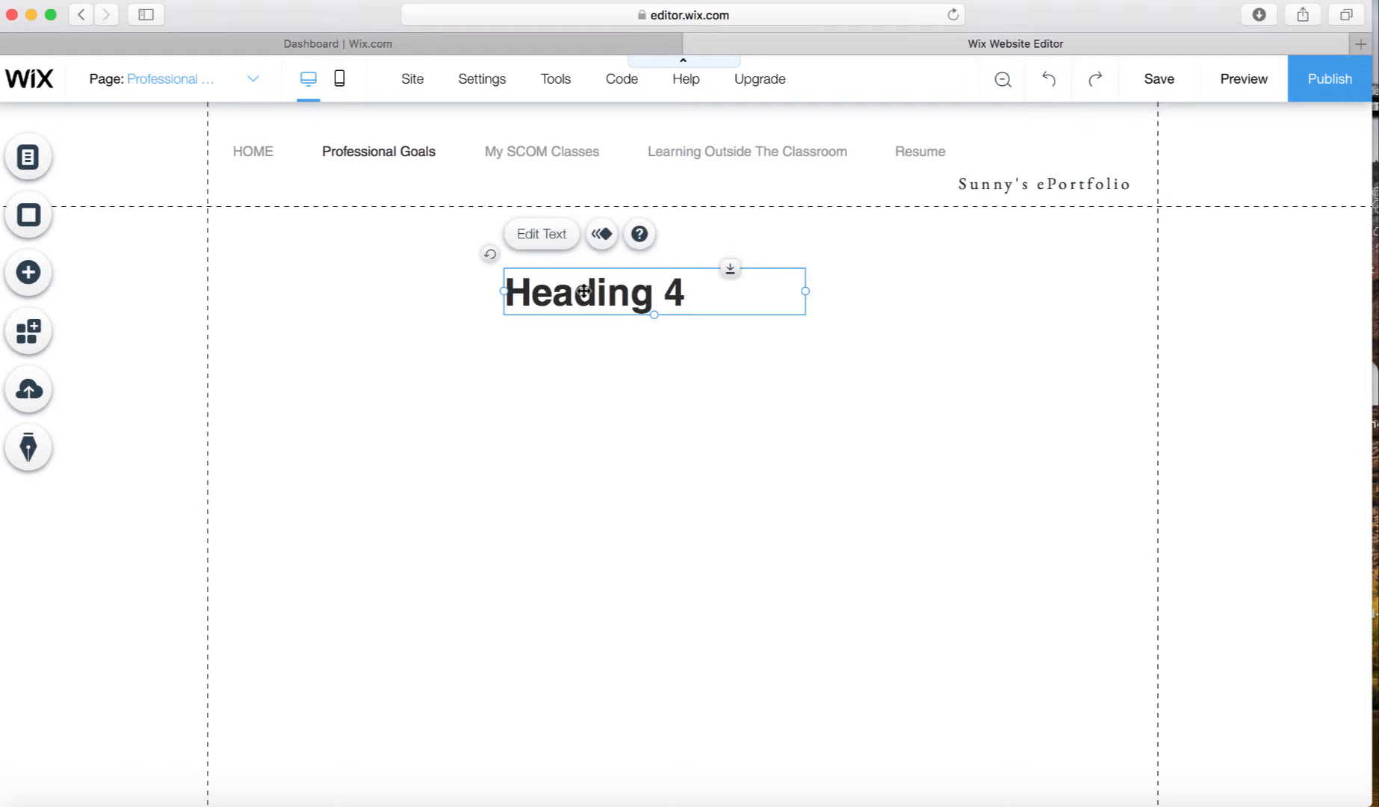
Step: Replace the heading text with "Mr Professional Goals" and widen its text box so it fits on one line
double_click(626, 301)
text(M)
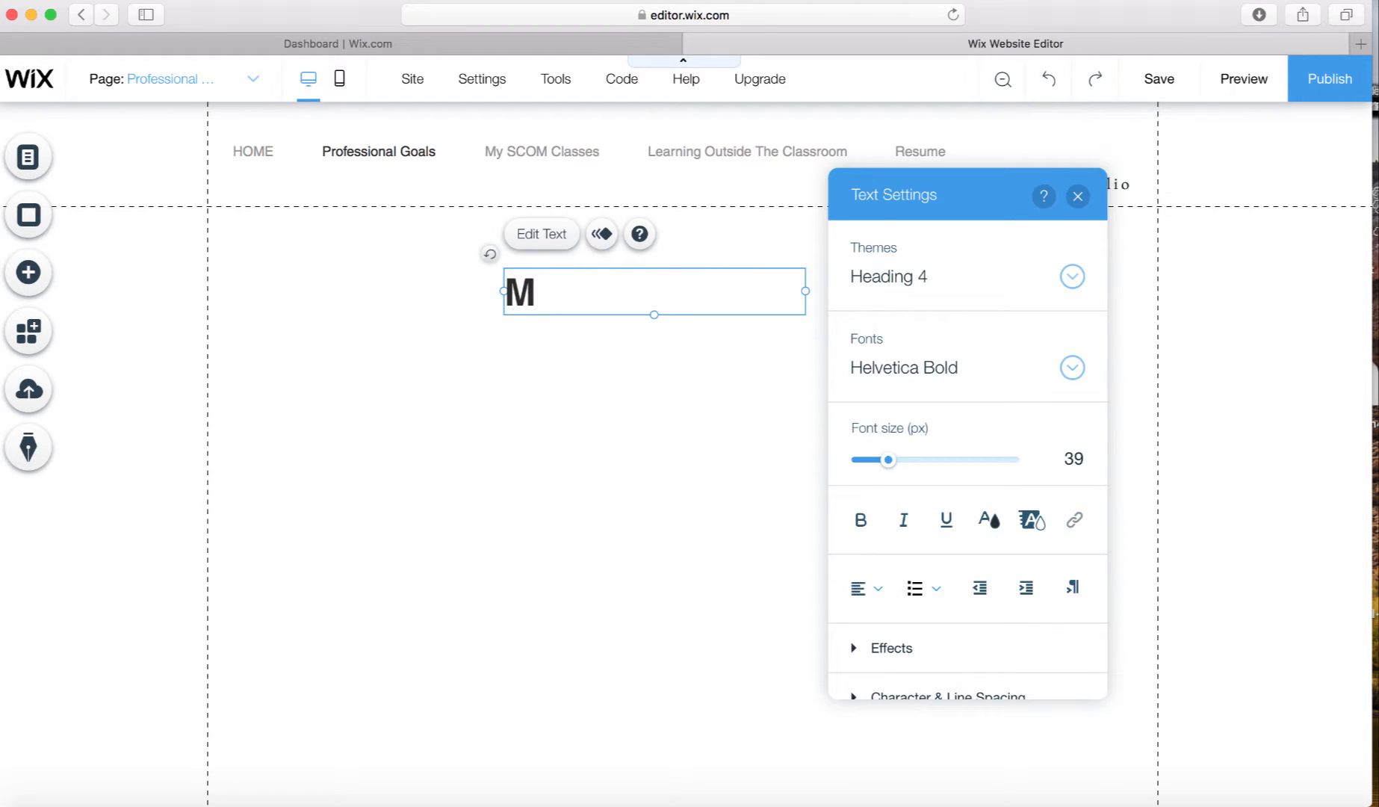
text(r Porf)
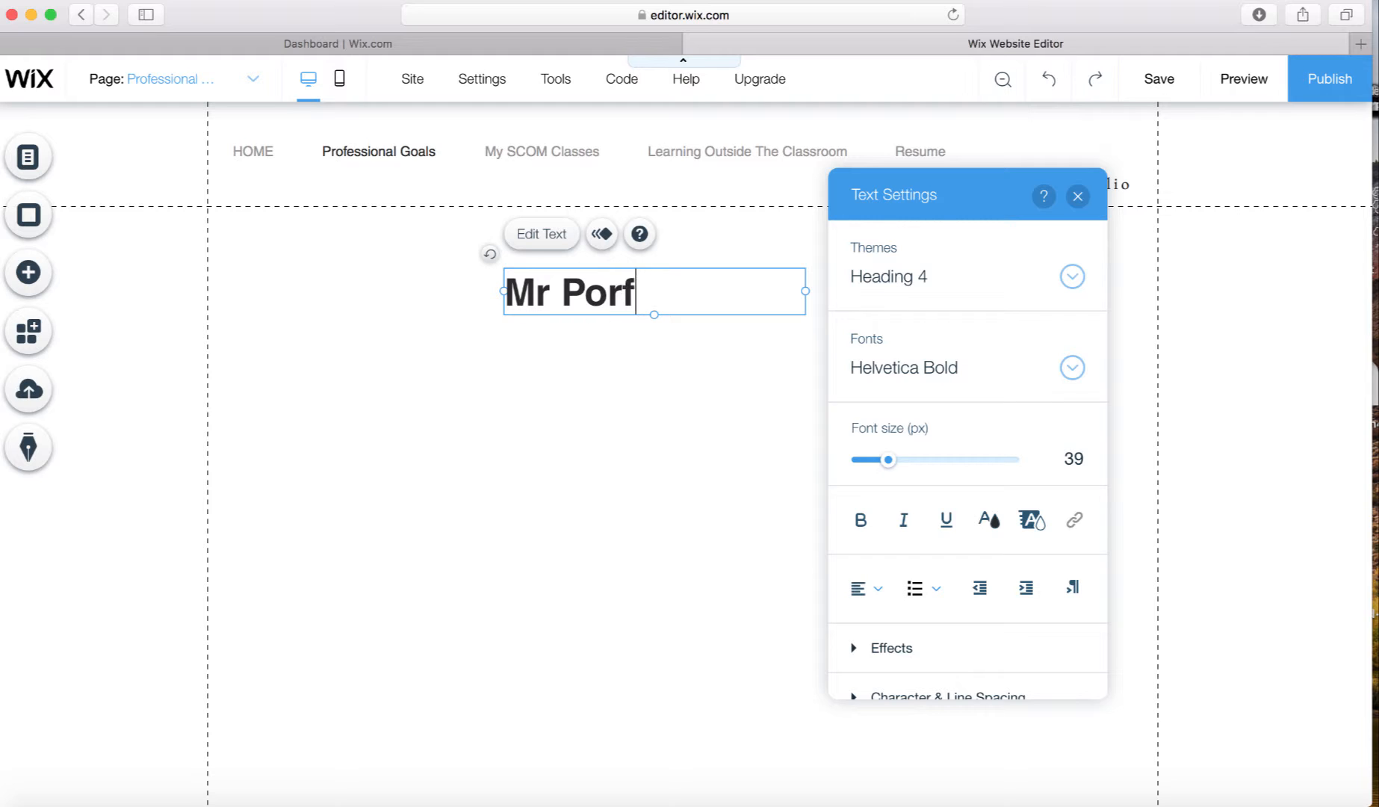
key(alt+shift+Left)
text(Pro)
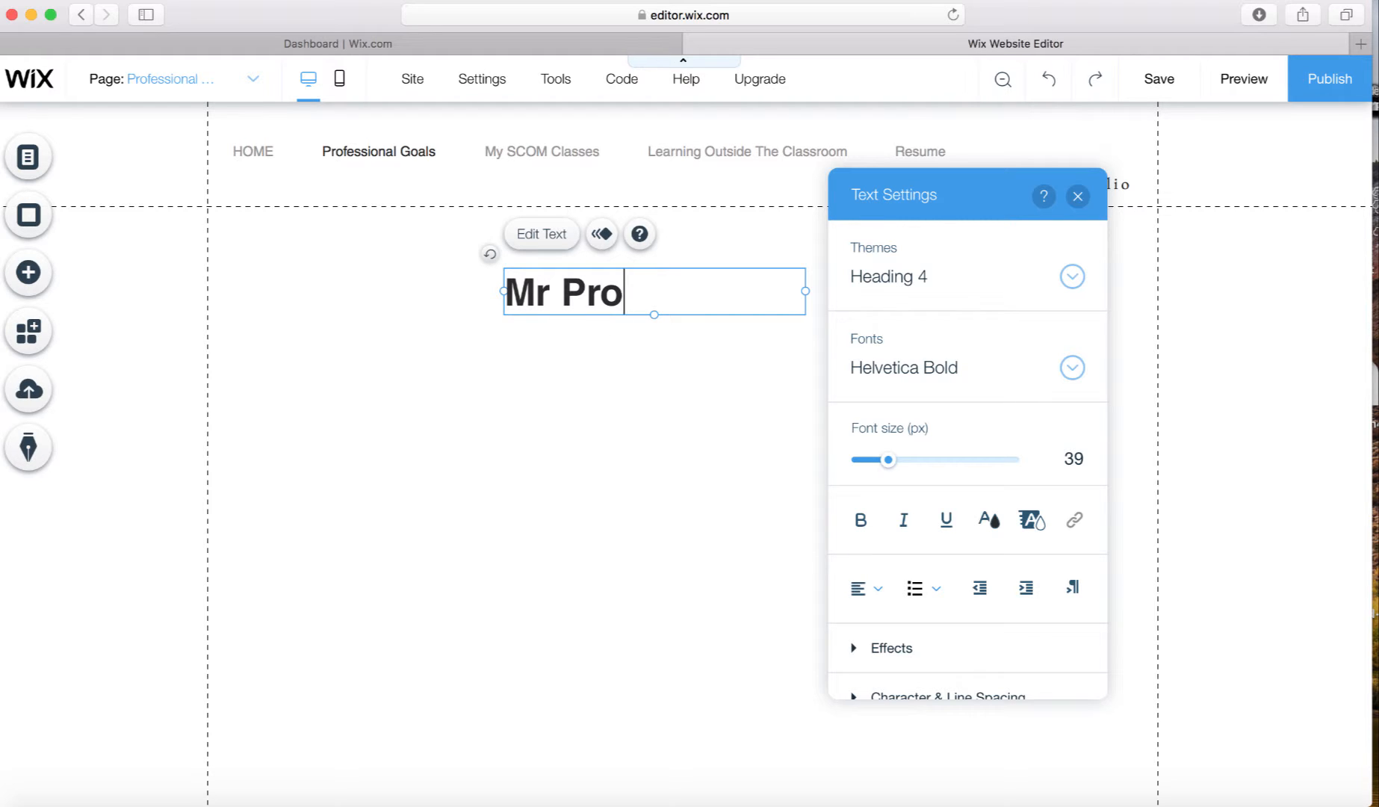
text(fessional )
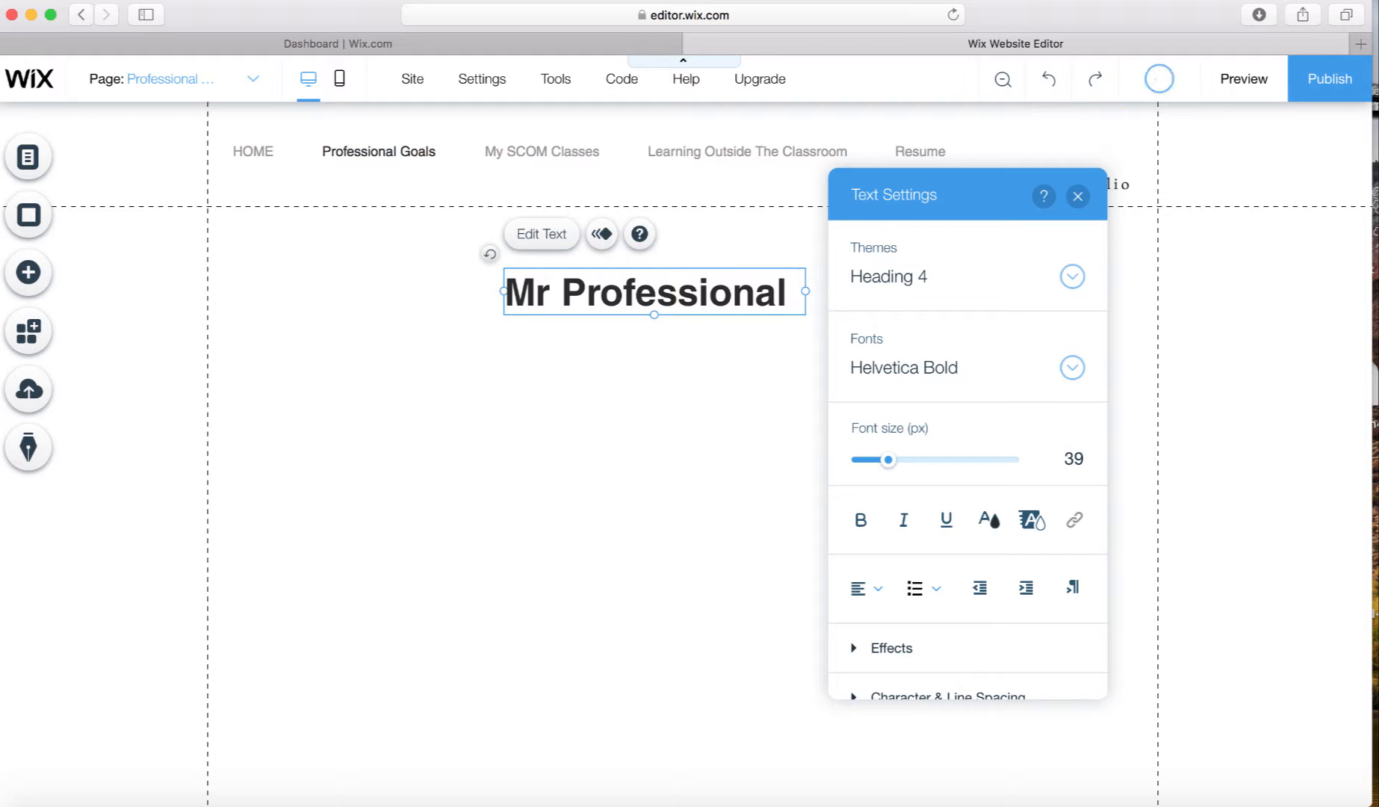
text(Goals)
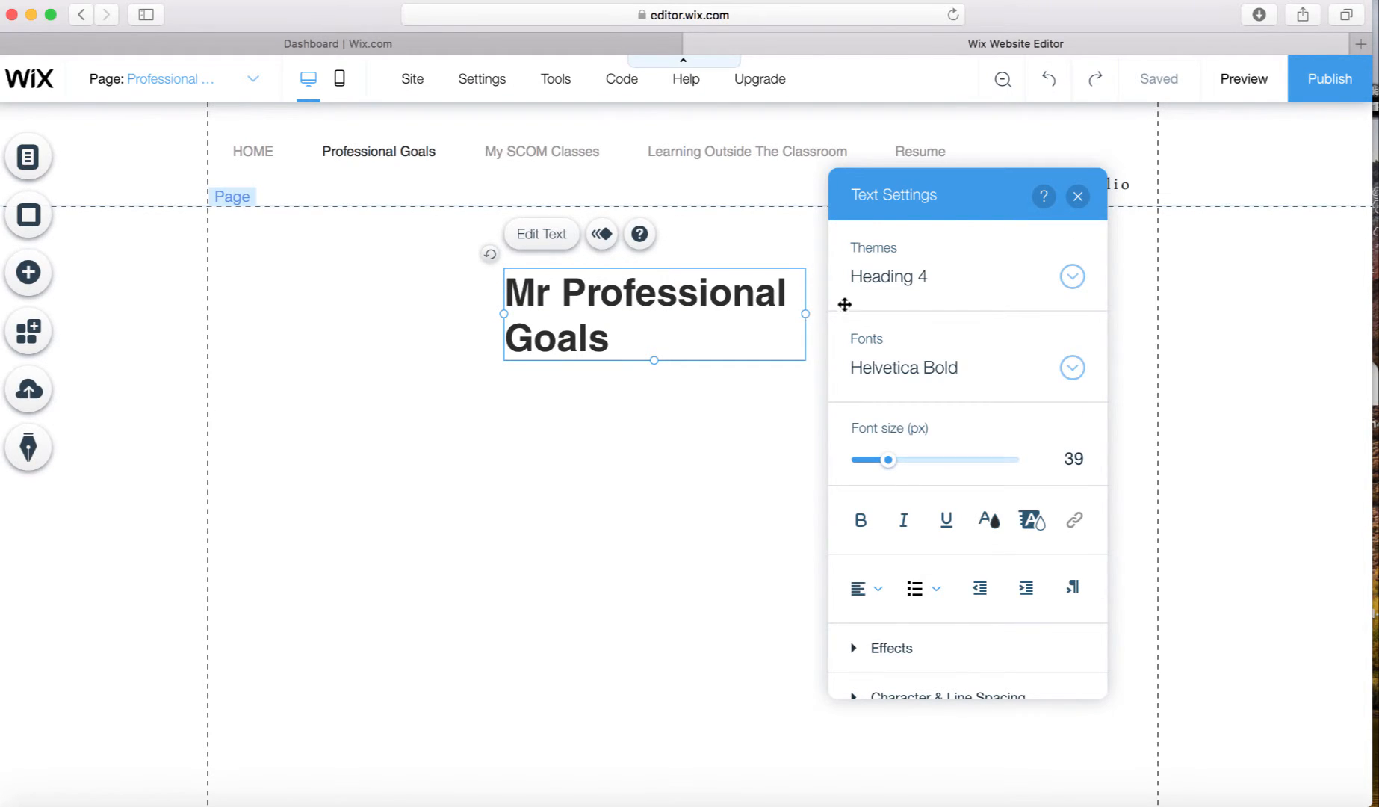
drag(806, 314, 976, 291)
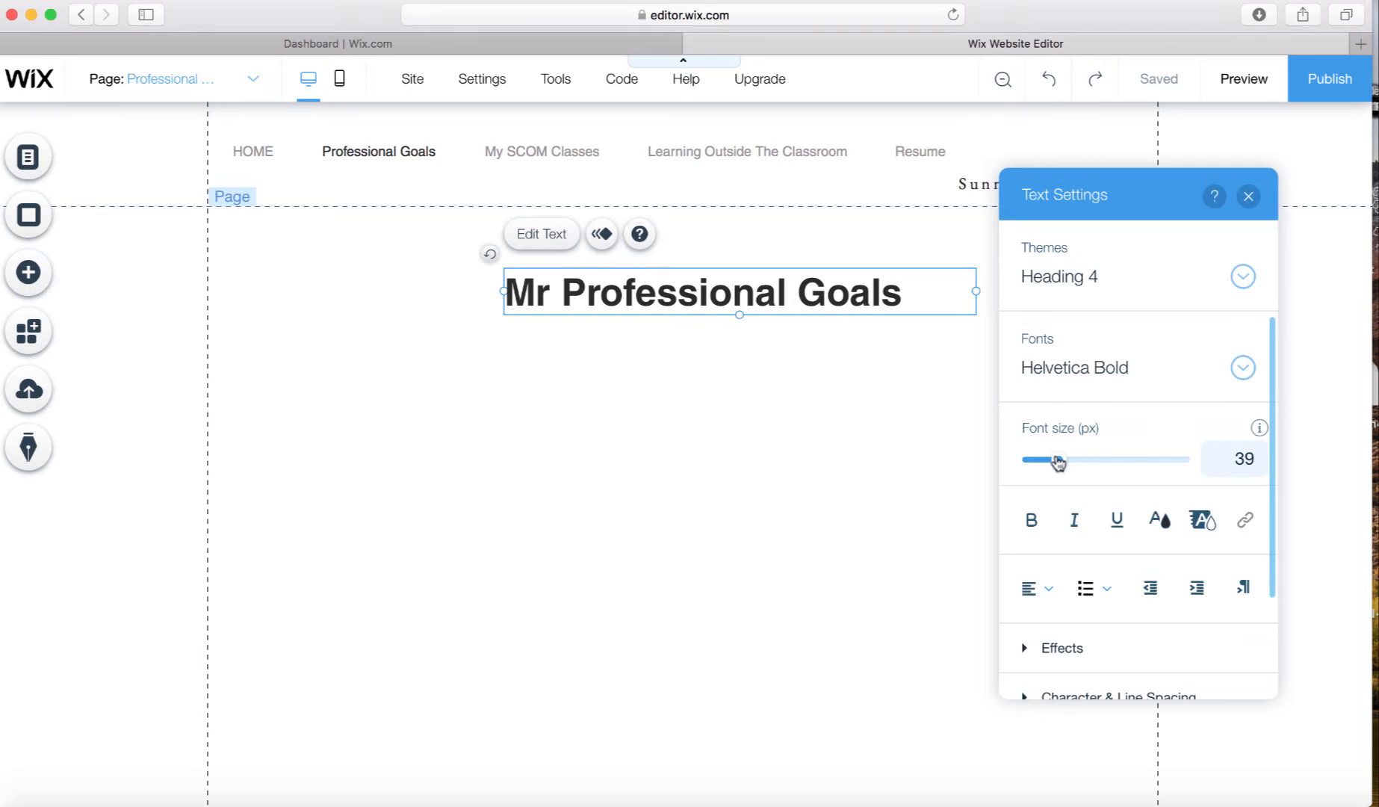
Step: Set the font size of the whole heading to 36 px
drag(1058, 462, 1045, 462)
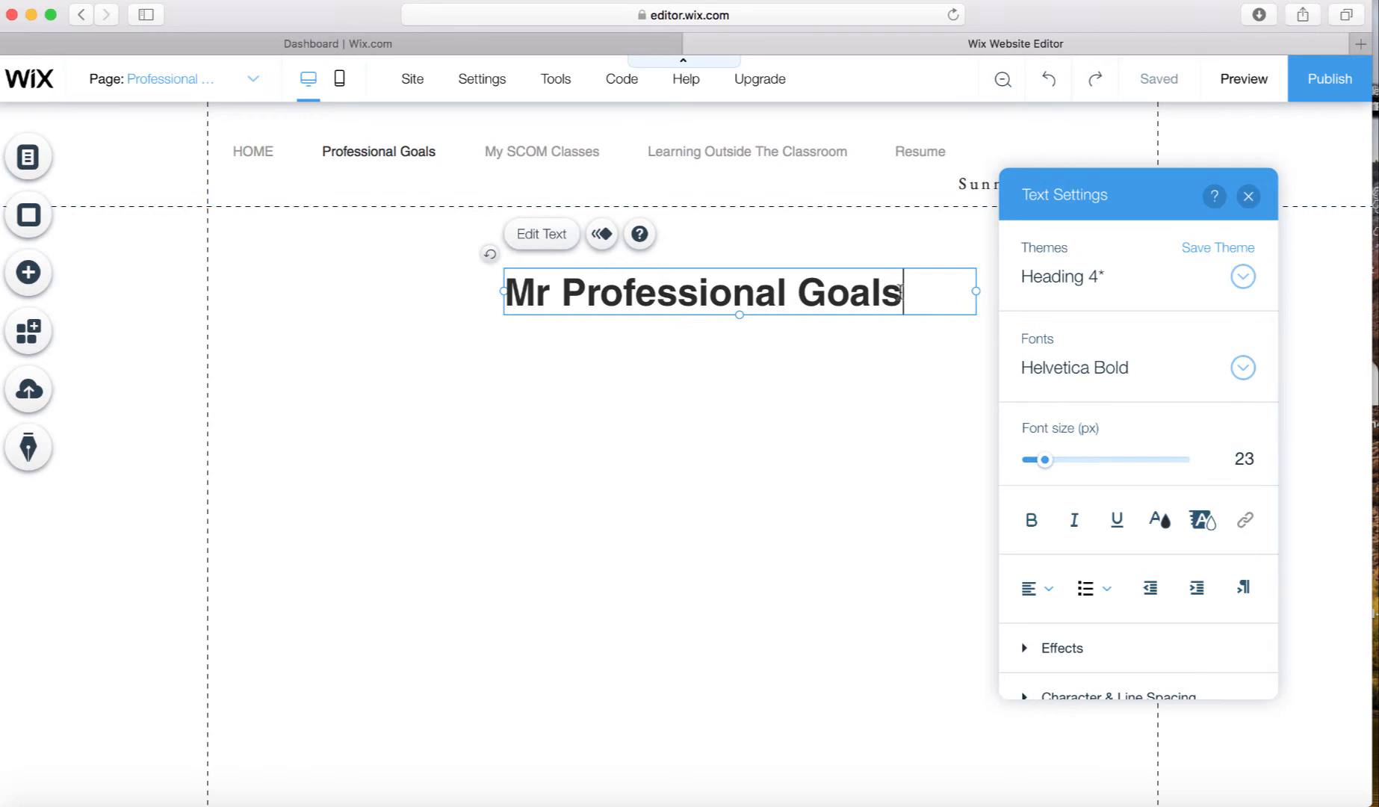
drag(901, 292, 493, 285)
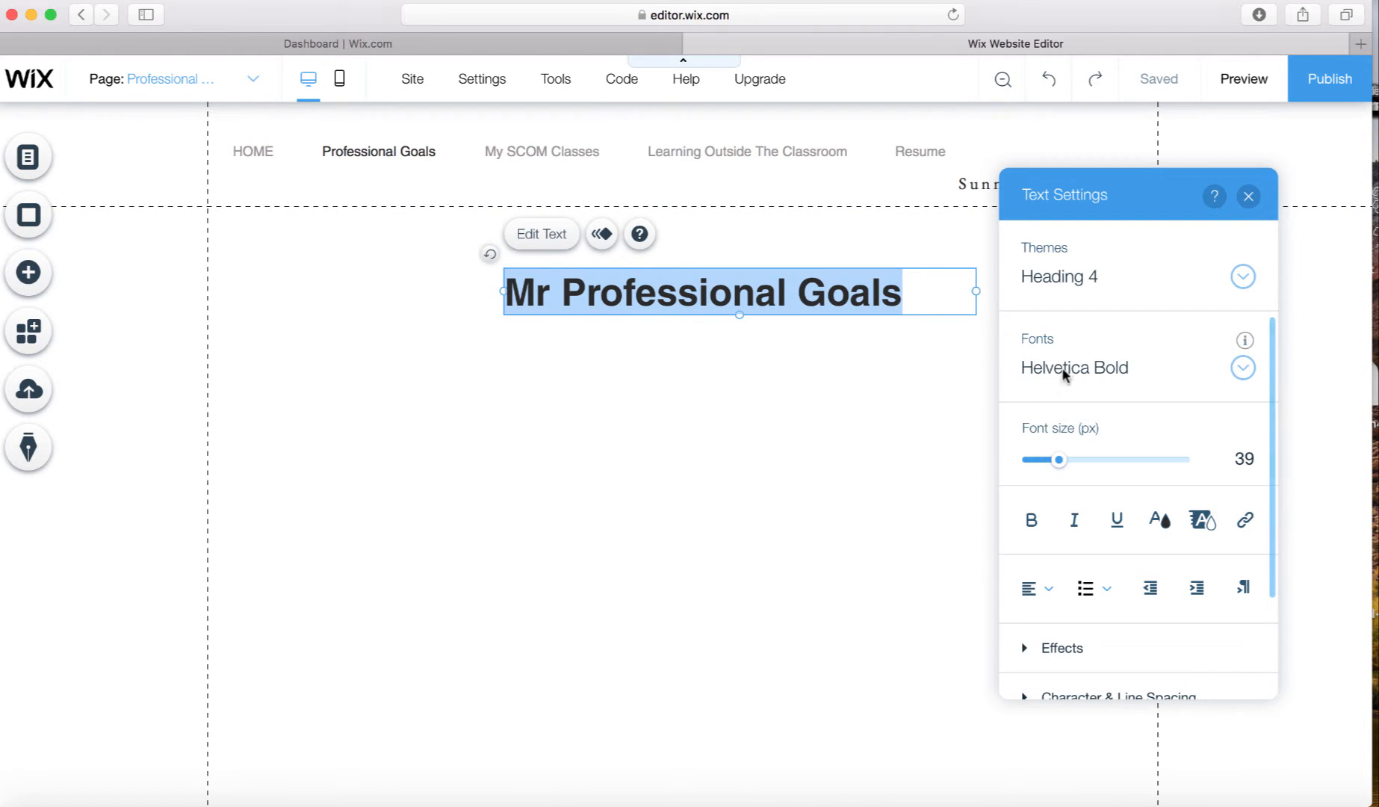
drag(1056, 459, 1059, 462)
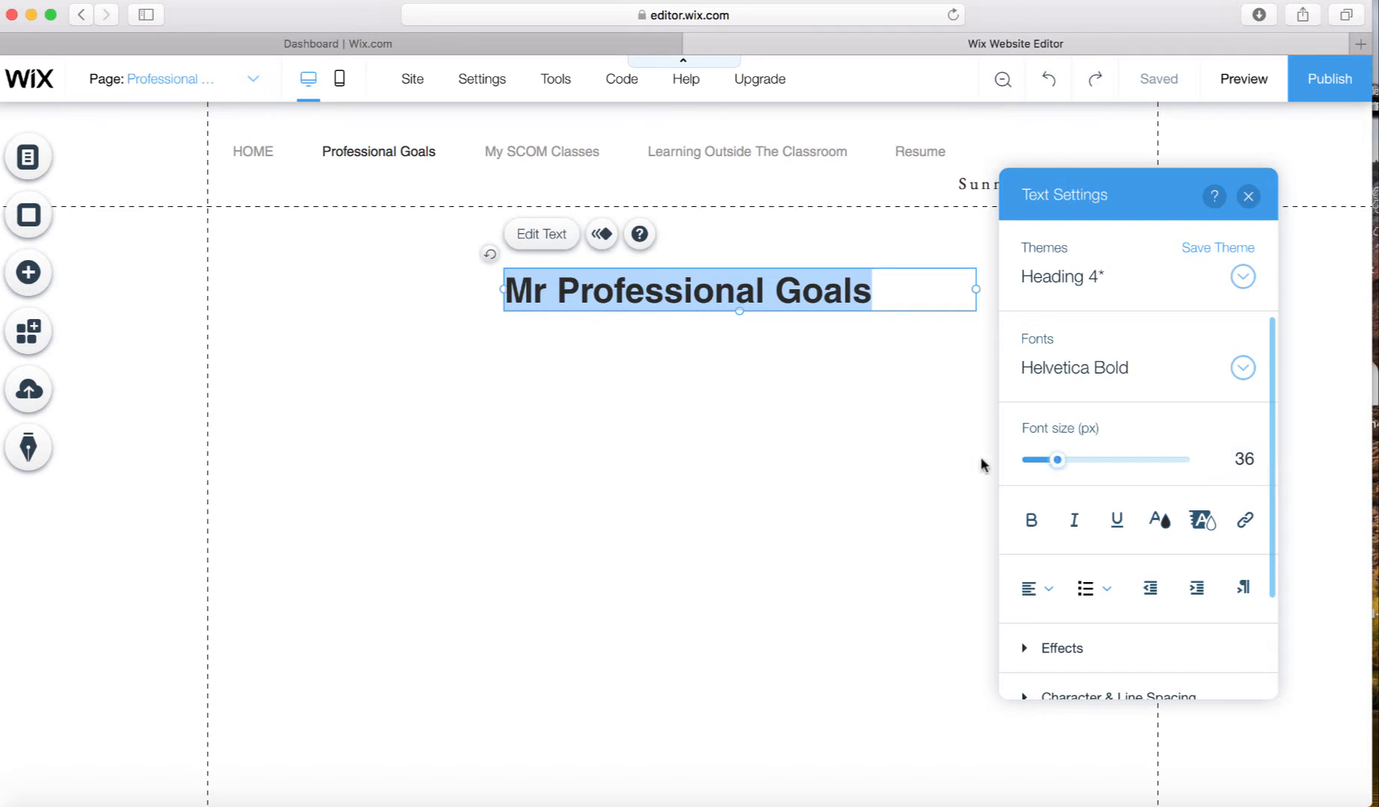
click(872, 445)
Step: View the text color choices available for the page heading
click(815, 294)
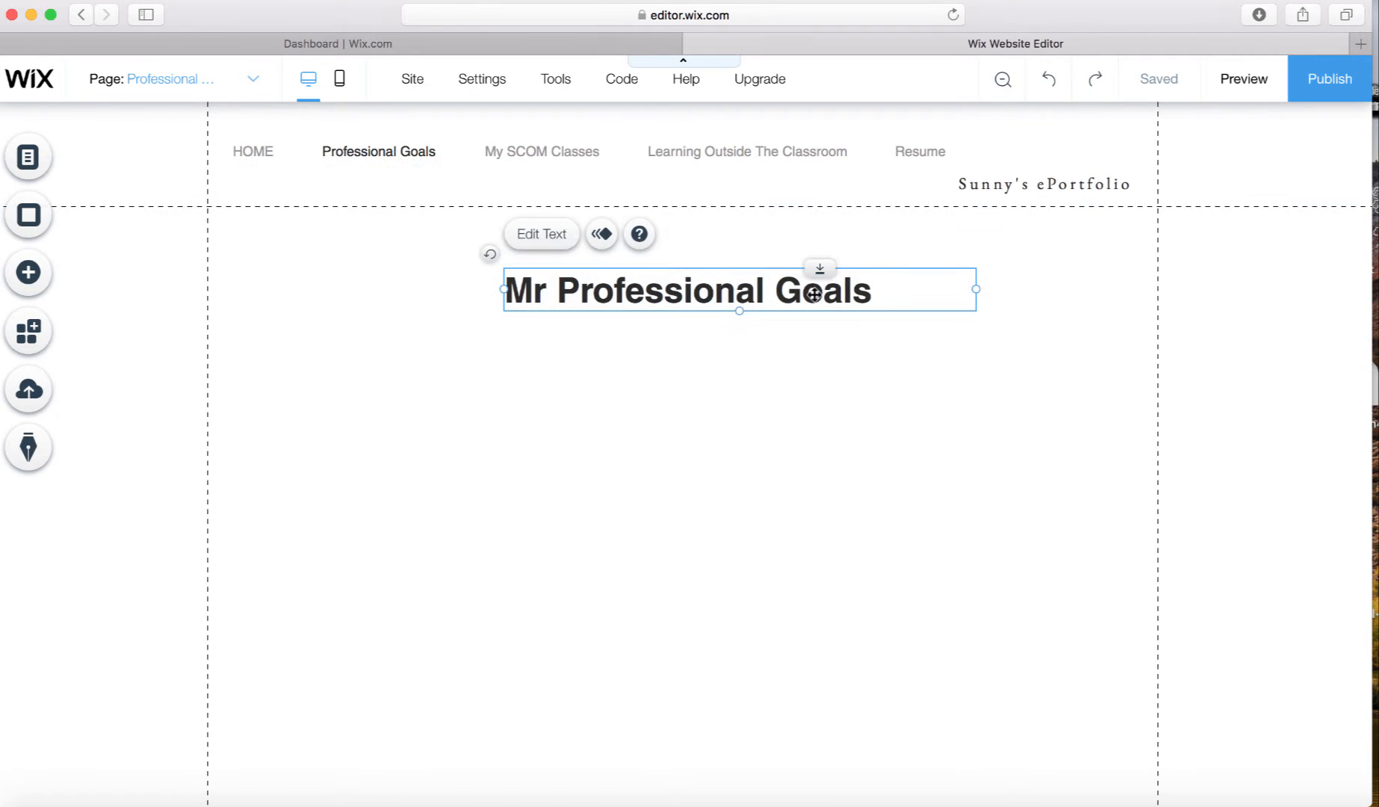
double_click(814, 294)
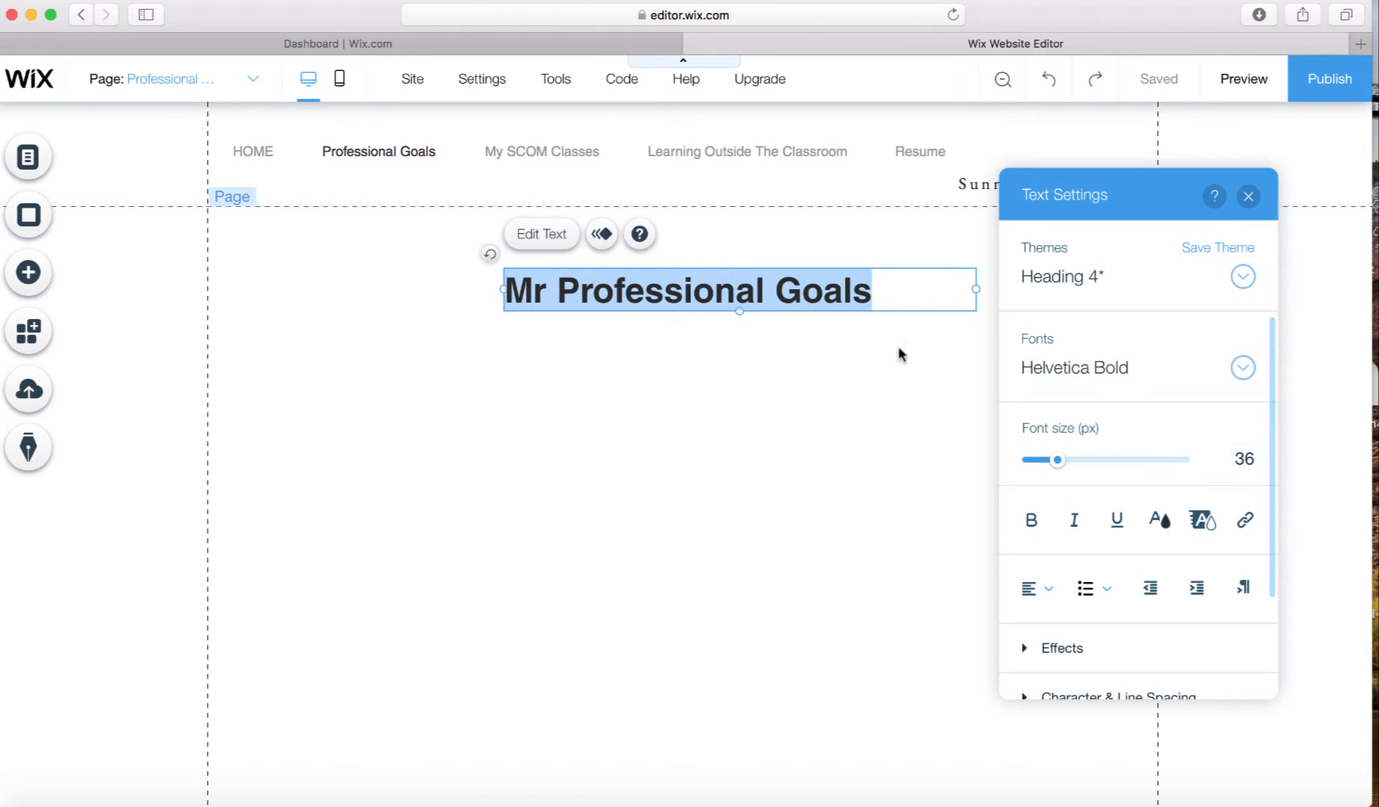
click(1159, 520)
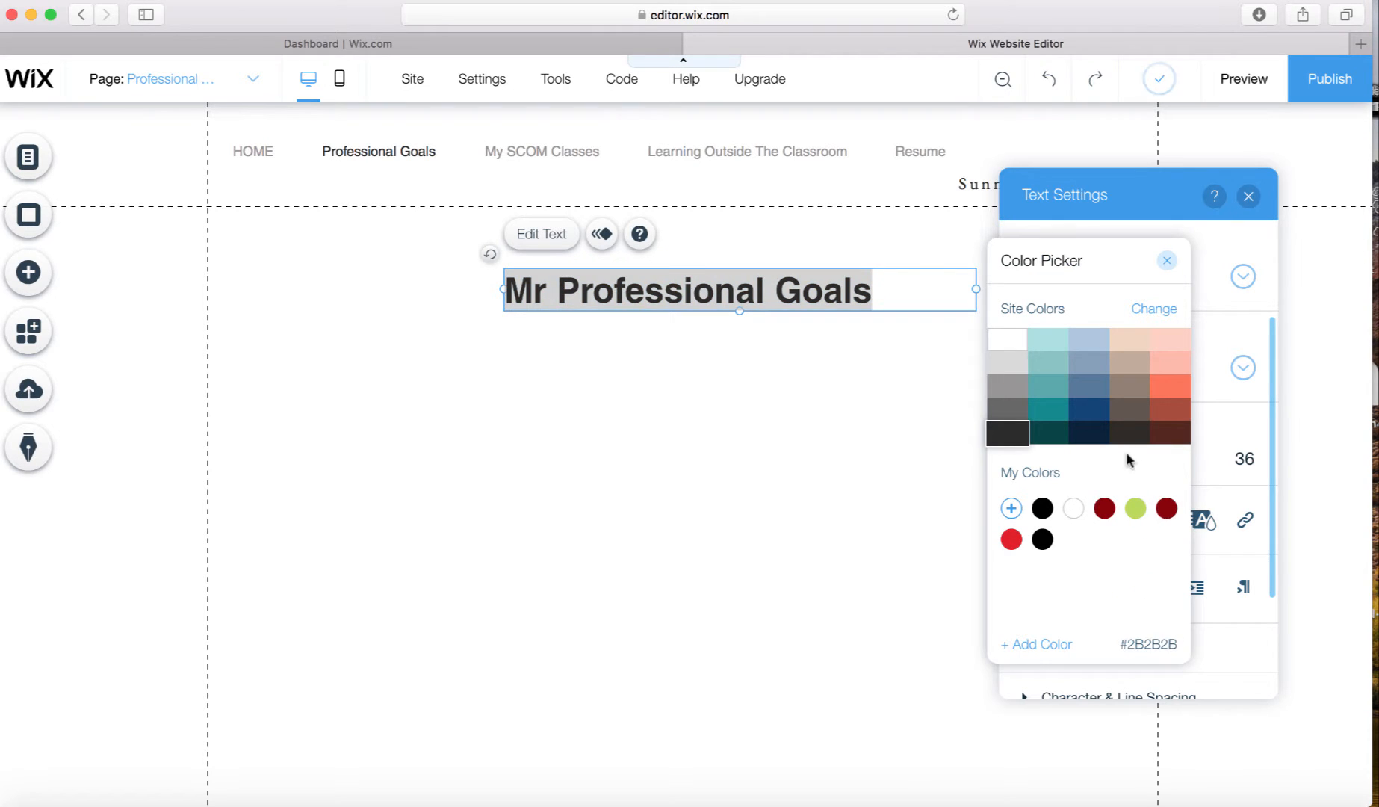
click(1173, 389)
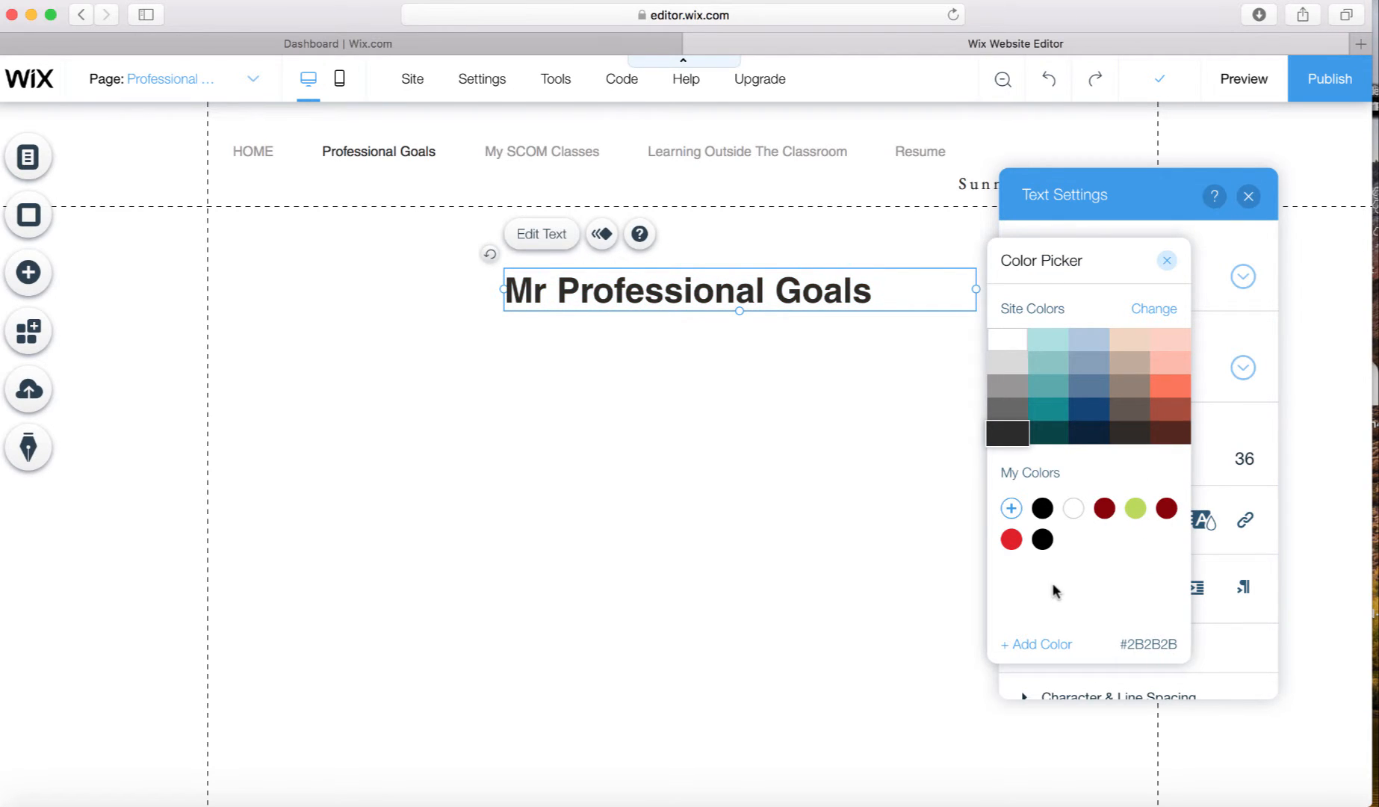
click(794, 521)
click(848, 494)
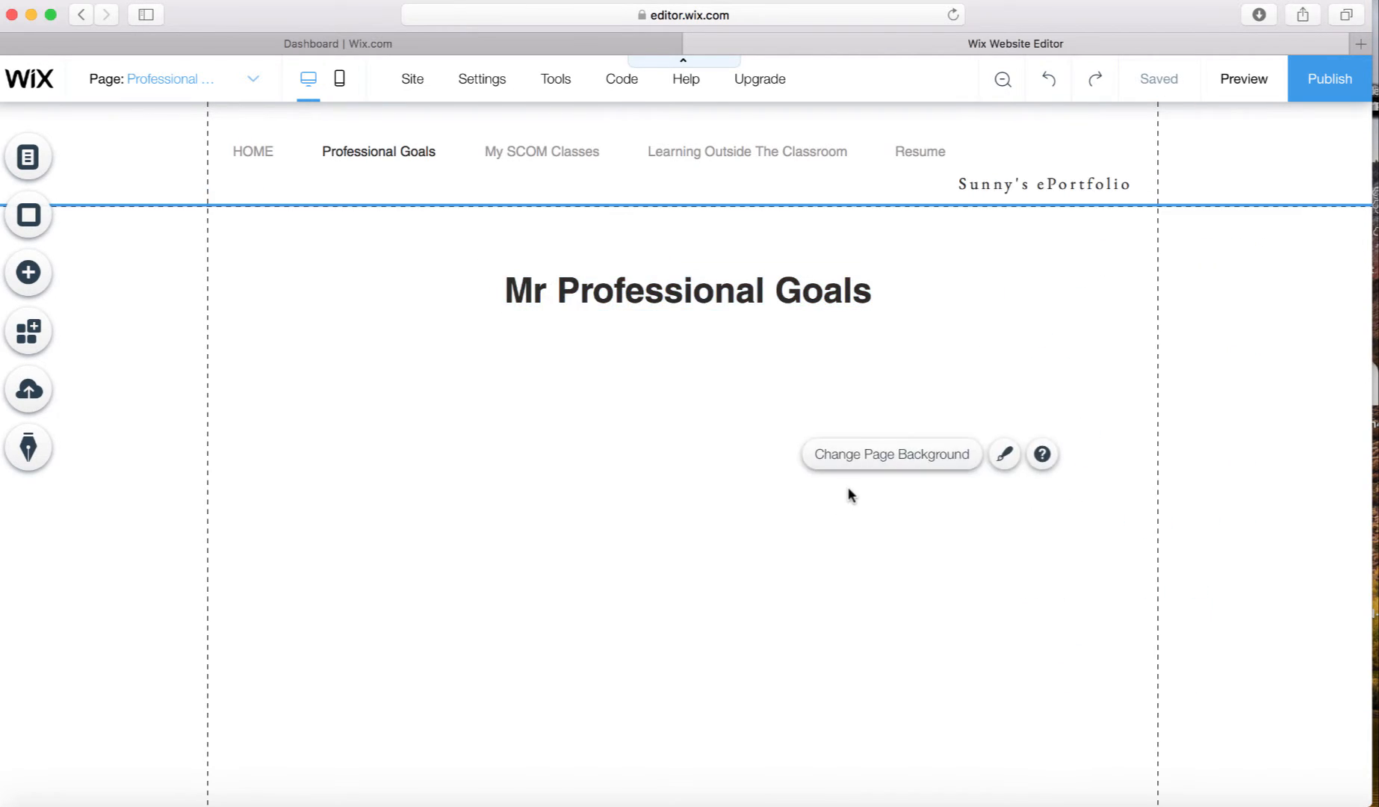
Step: Correct the heading's first word so the text reads "My Professional Goals"
click(538, 303)
double_click(538, 302)
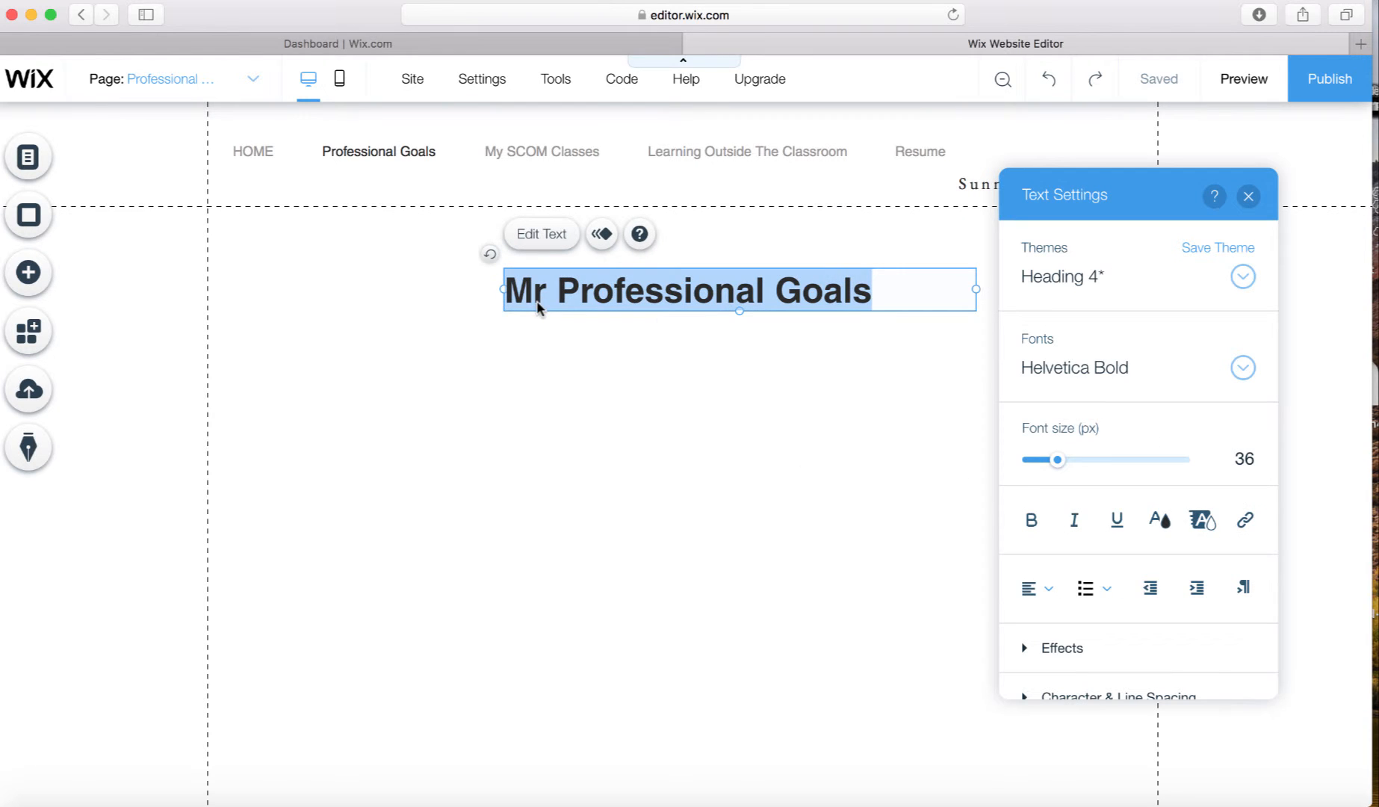
click(538, 303)
double_click(538, 302)
click(536, 303)
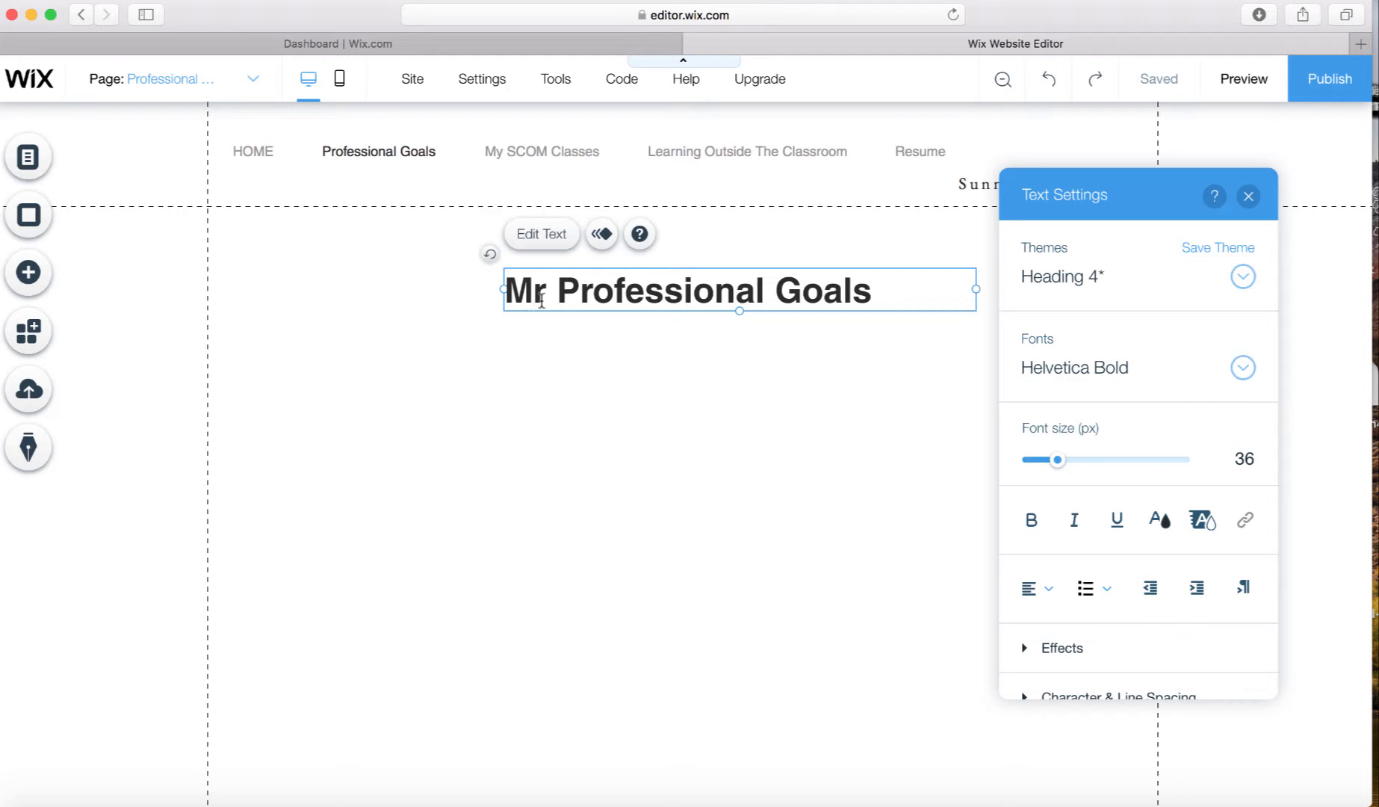
key(Right)
key(BackSpace)
text(e)
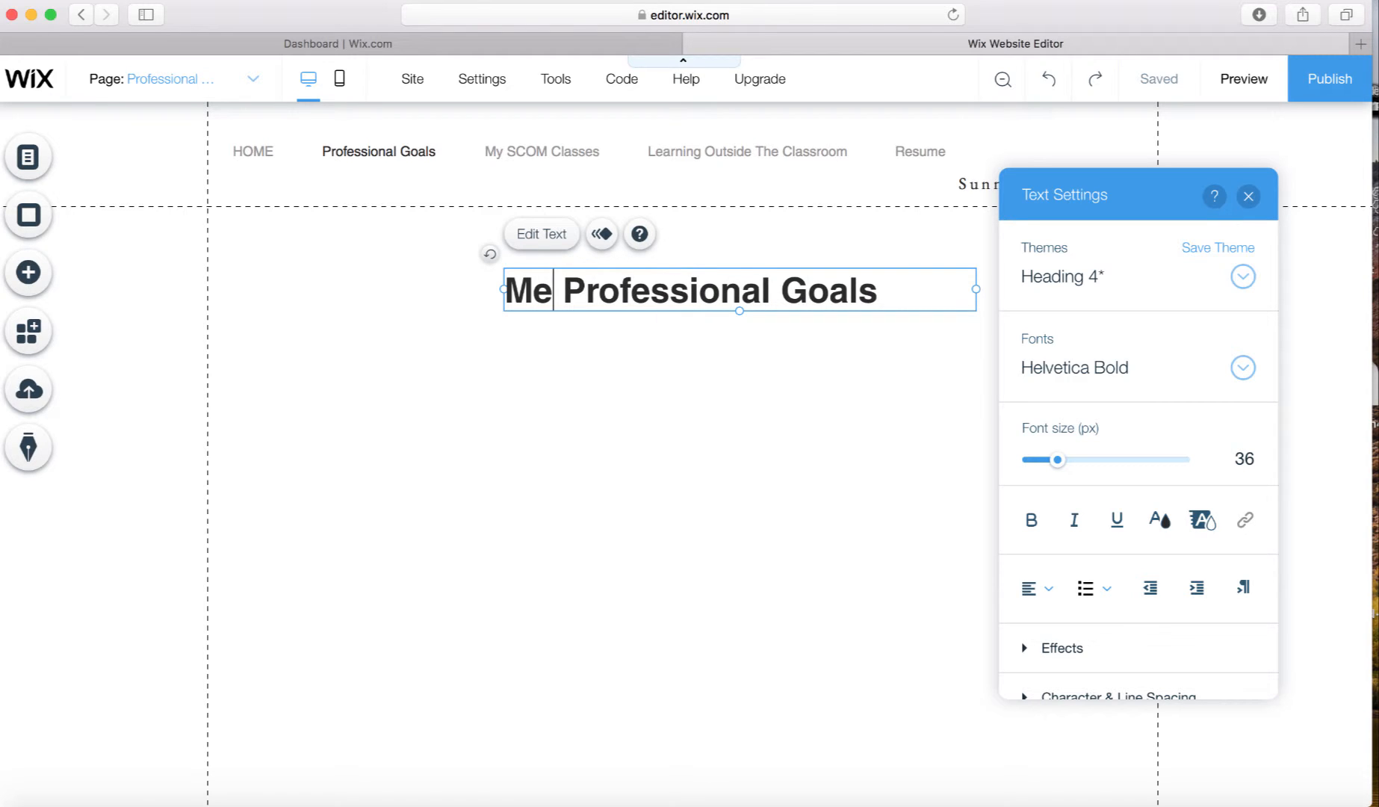
key(BackSpace)
text(y)
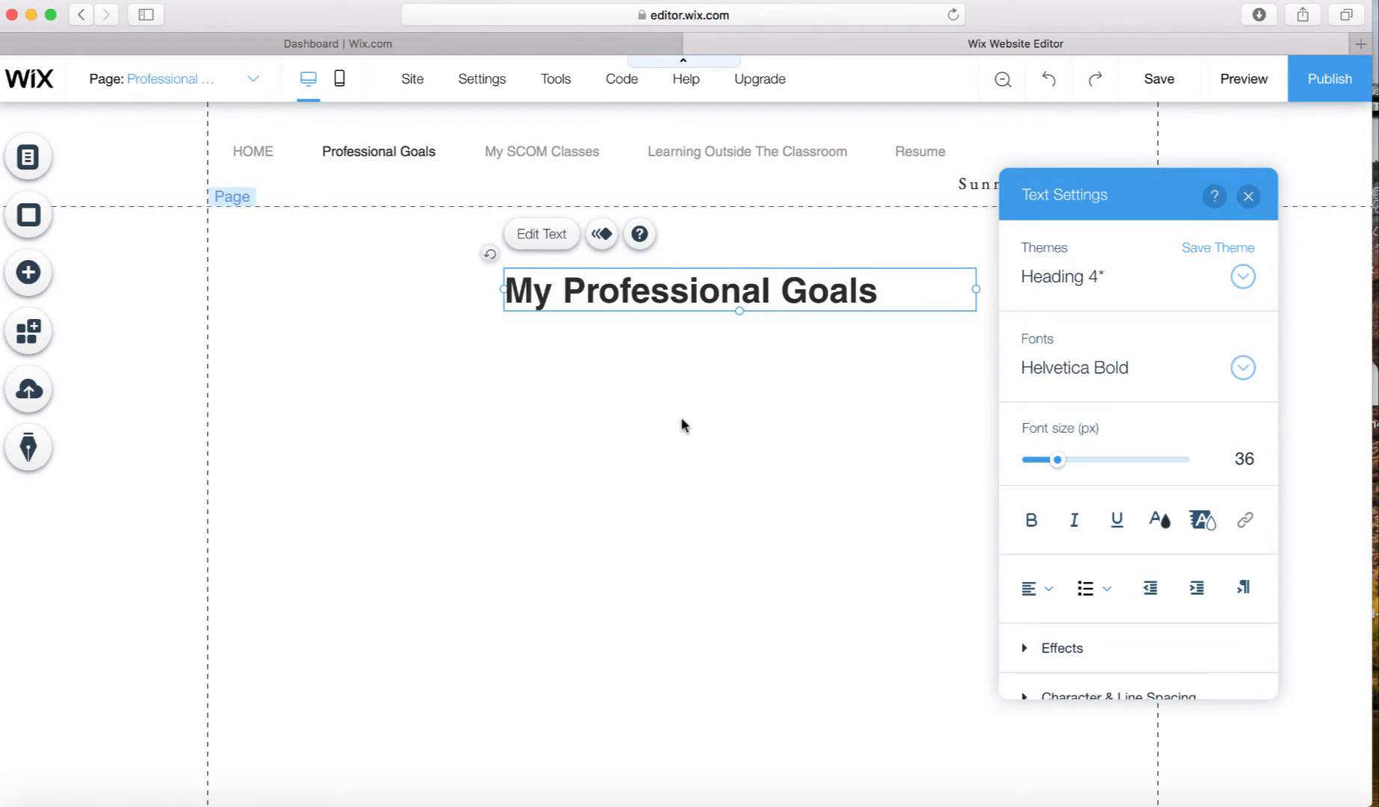
click(681, 419)
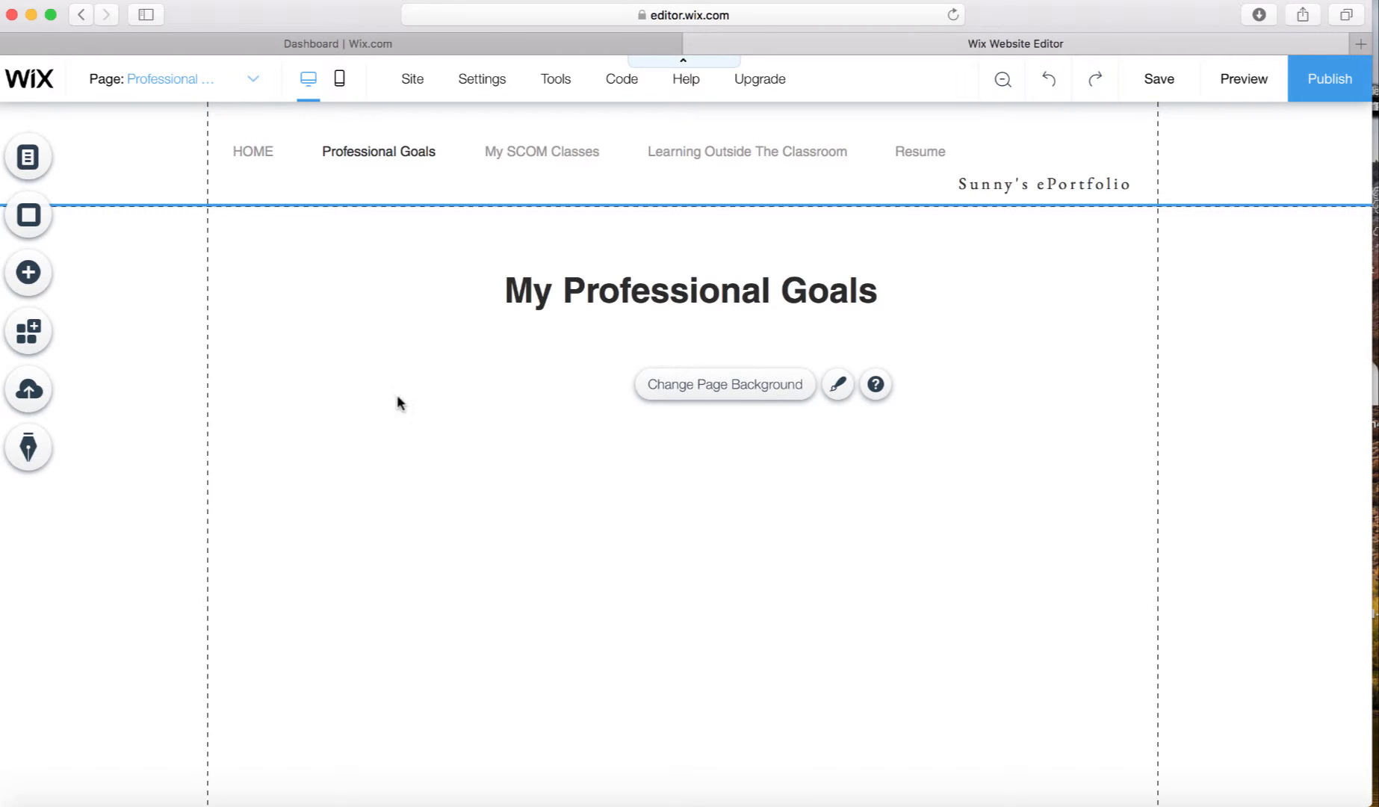
Step: Add a three-column square grid gallery to the page and remove the extra wide gallery overlapping it
click(30, 273)
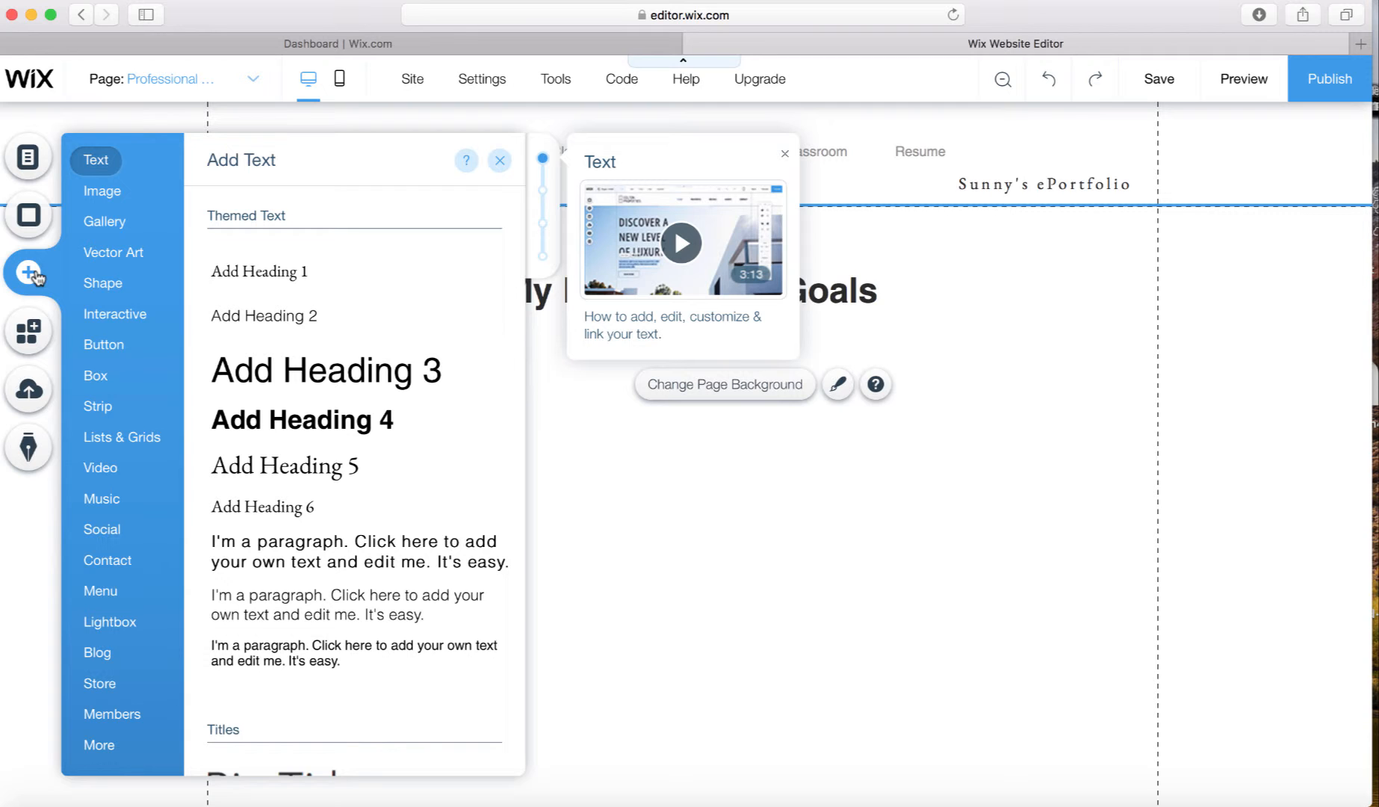
click(107, 225)
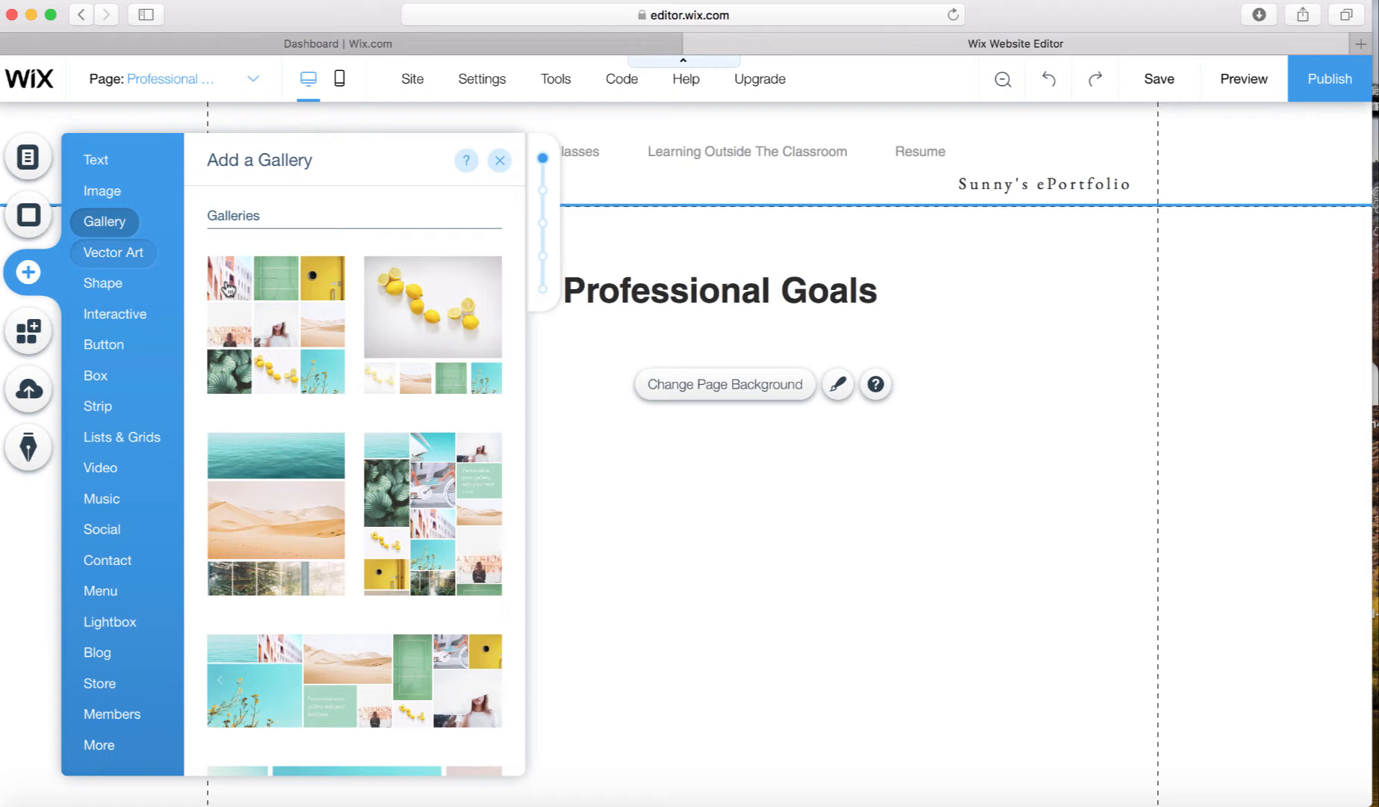
click(252, 320)
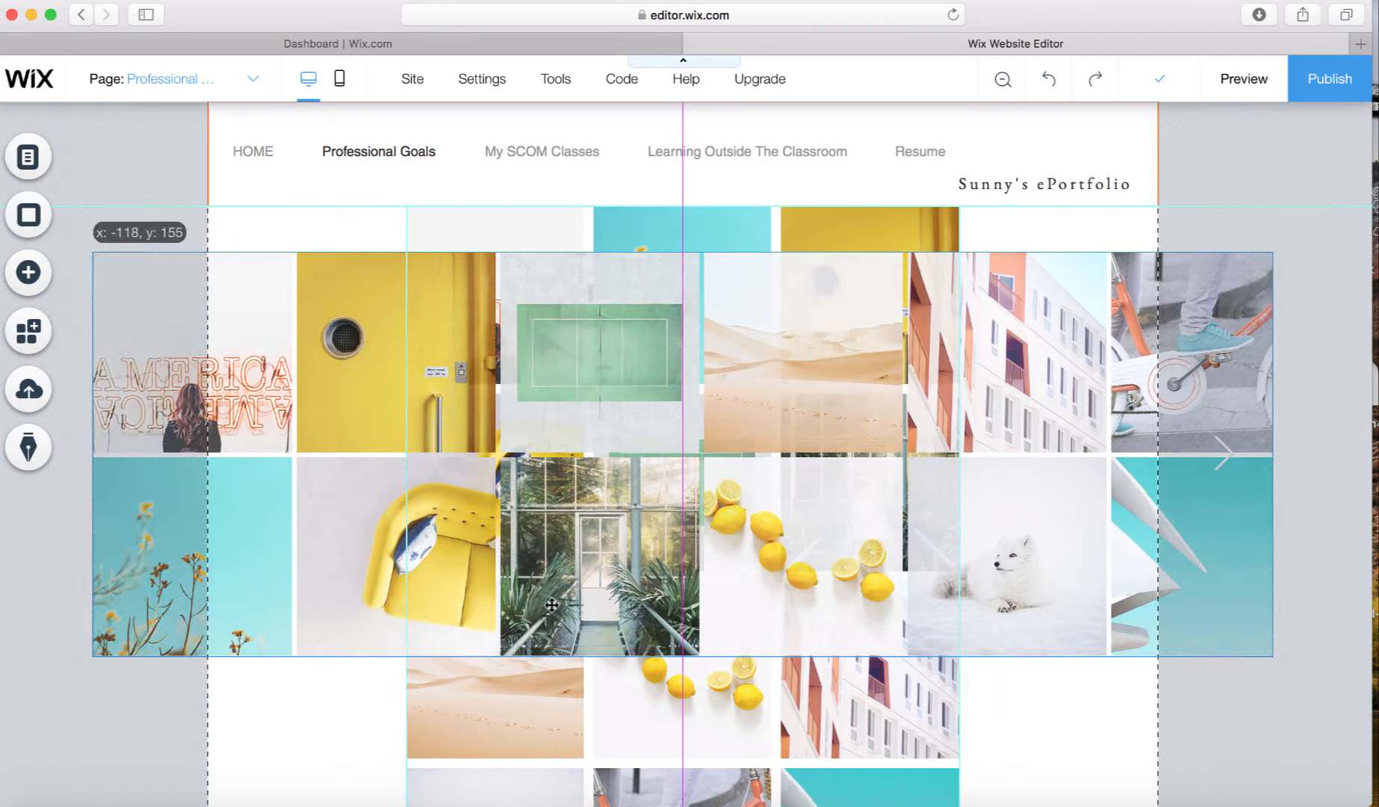
drag(552, 536, 550, 605)
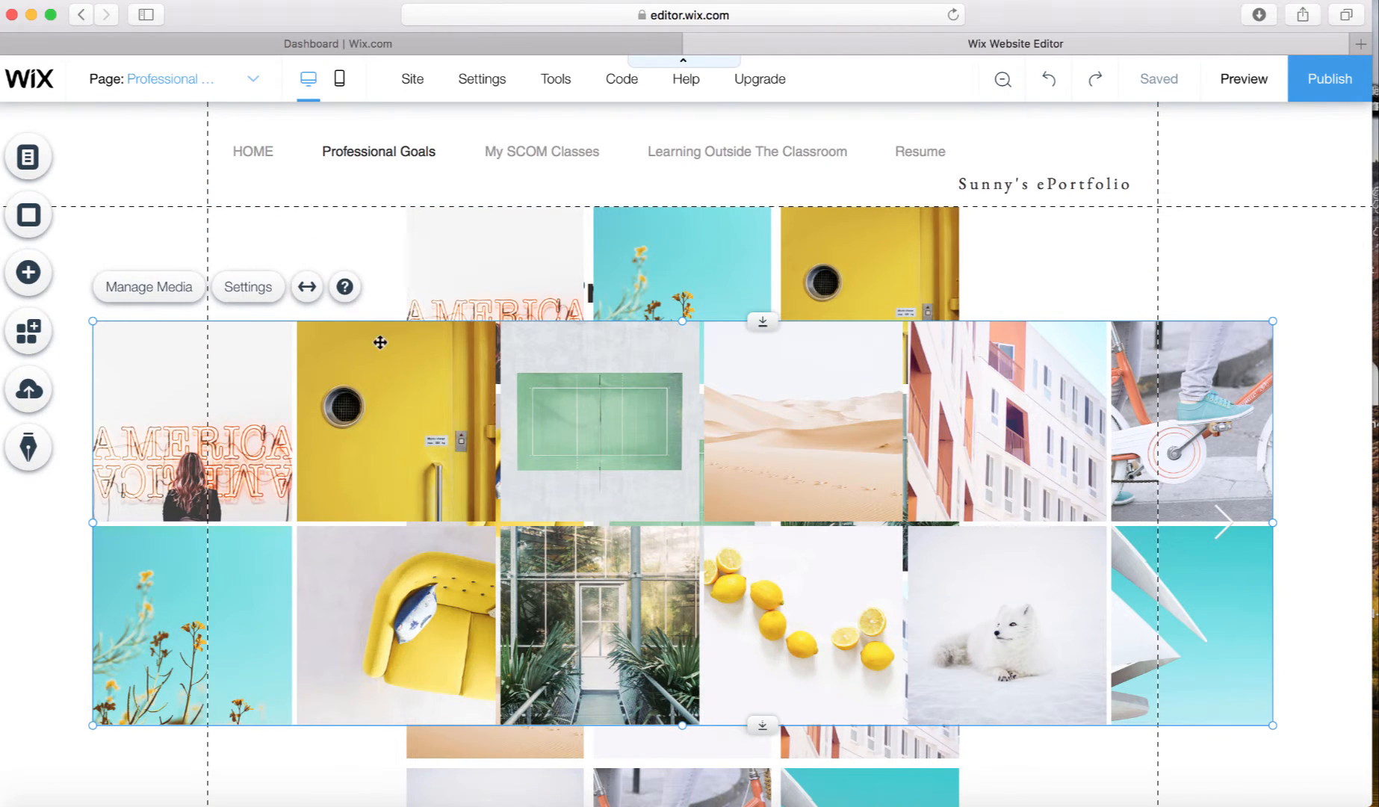
click(1173, 453)
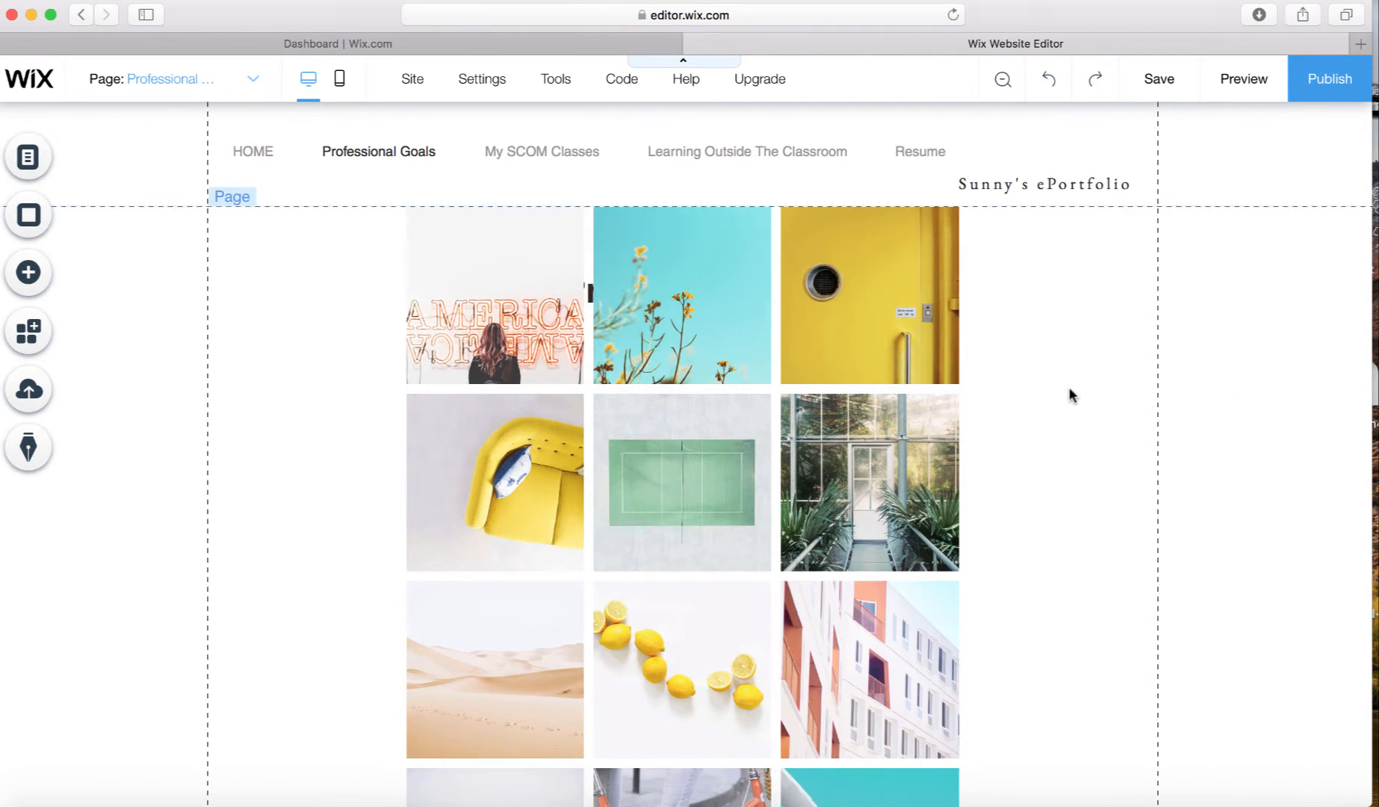
Step: Move the grid gallery down so it sits just below the "My Professional Goals" heading
scroll(1060, 391, down, 2)
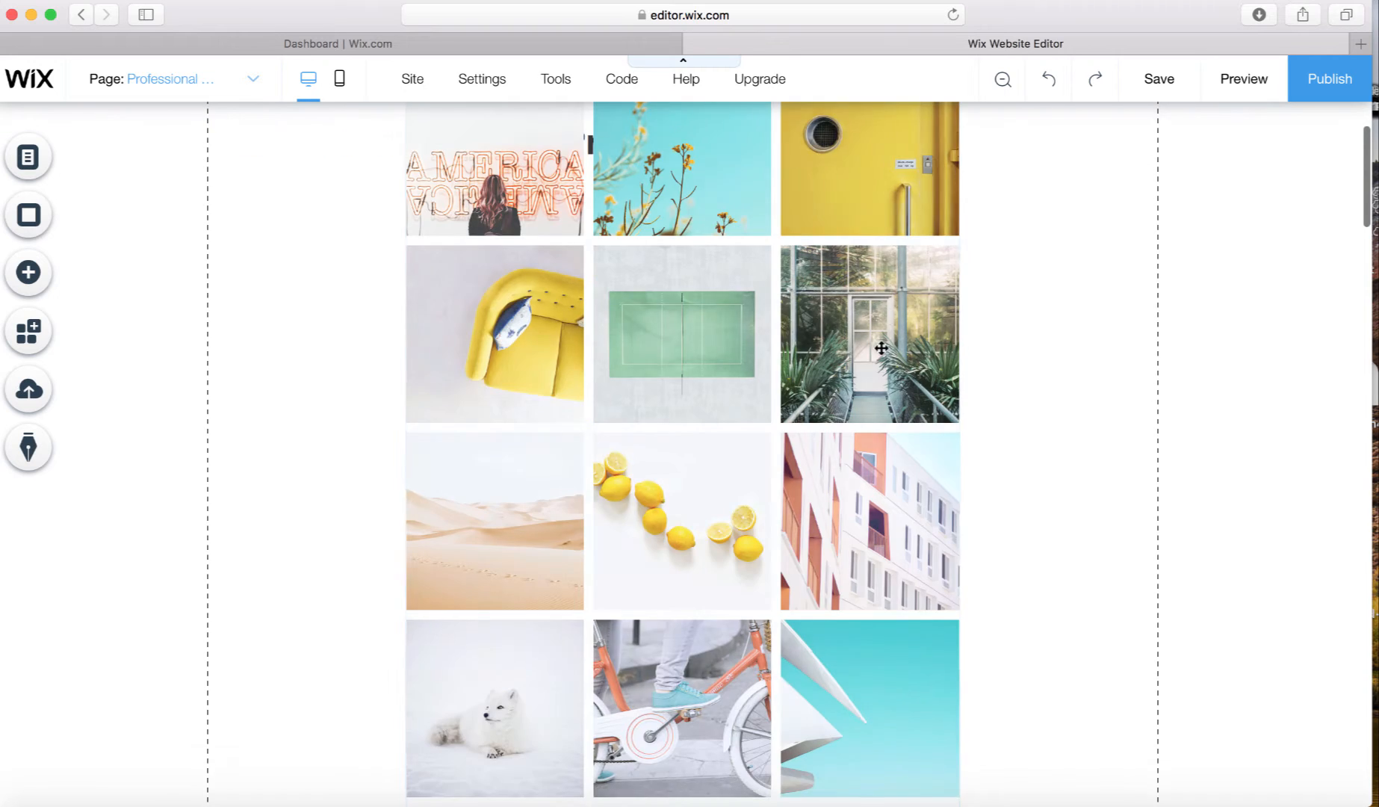
drag(903, 416, 930, 669)
drag(905, 552, 905, 481)
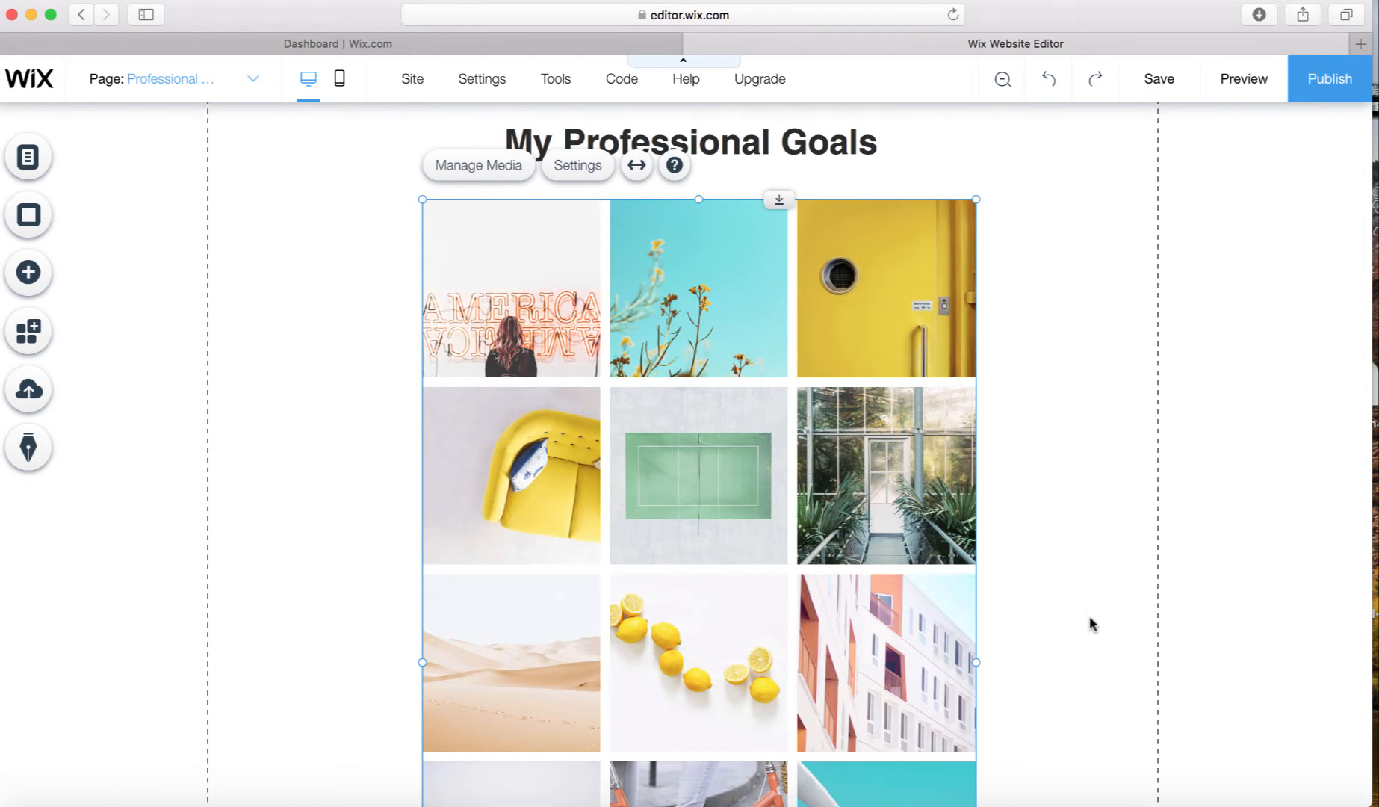
Step: Shrink the grid gallery from its lower corner and recenter it under the "My Professional Goals" heading
scroll(1091, 622, down, 6)
scroll(1090, 621, down, 3)
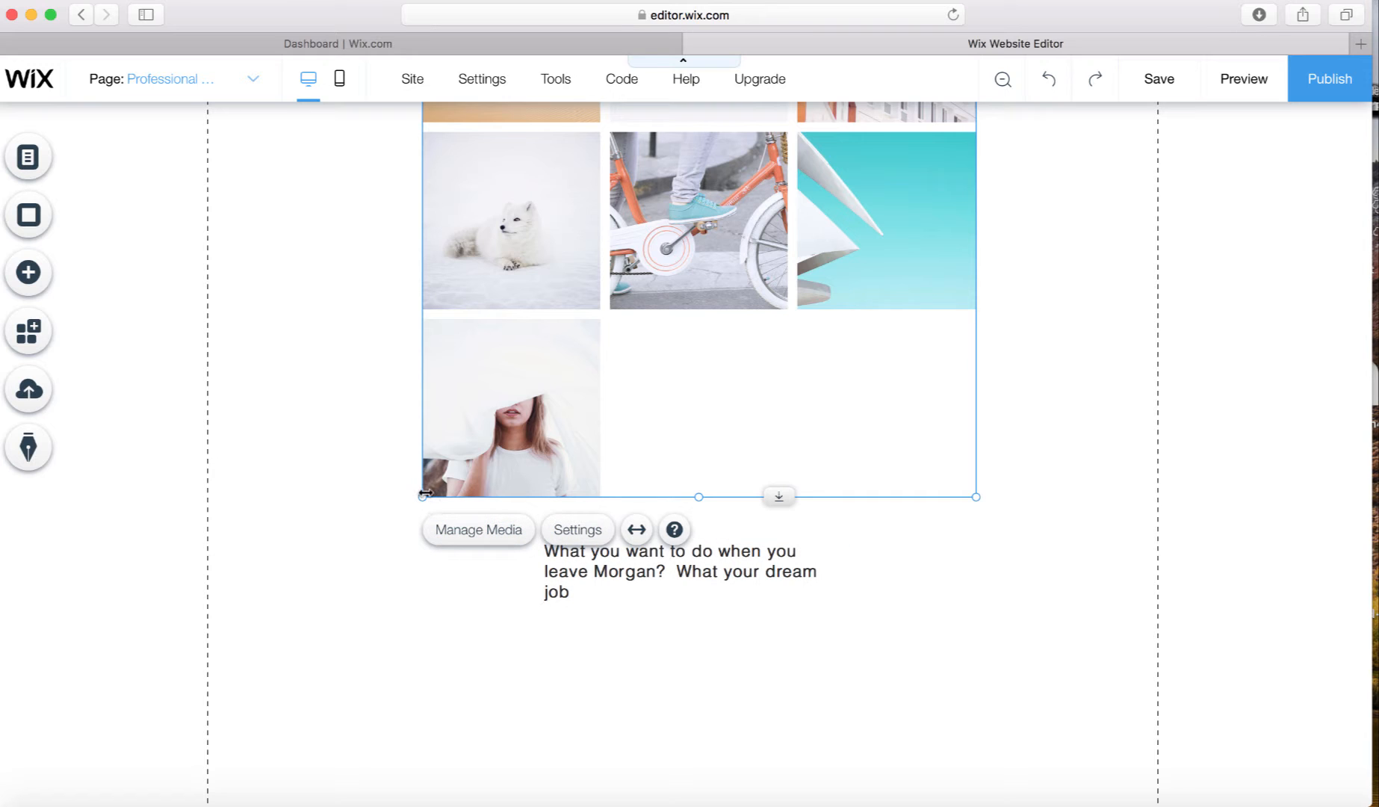
drag(423, 493, 500, 321)
scroll(910, 385, up, 10)
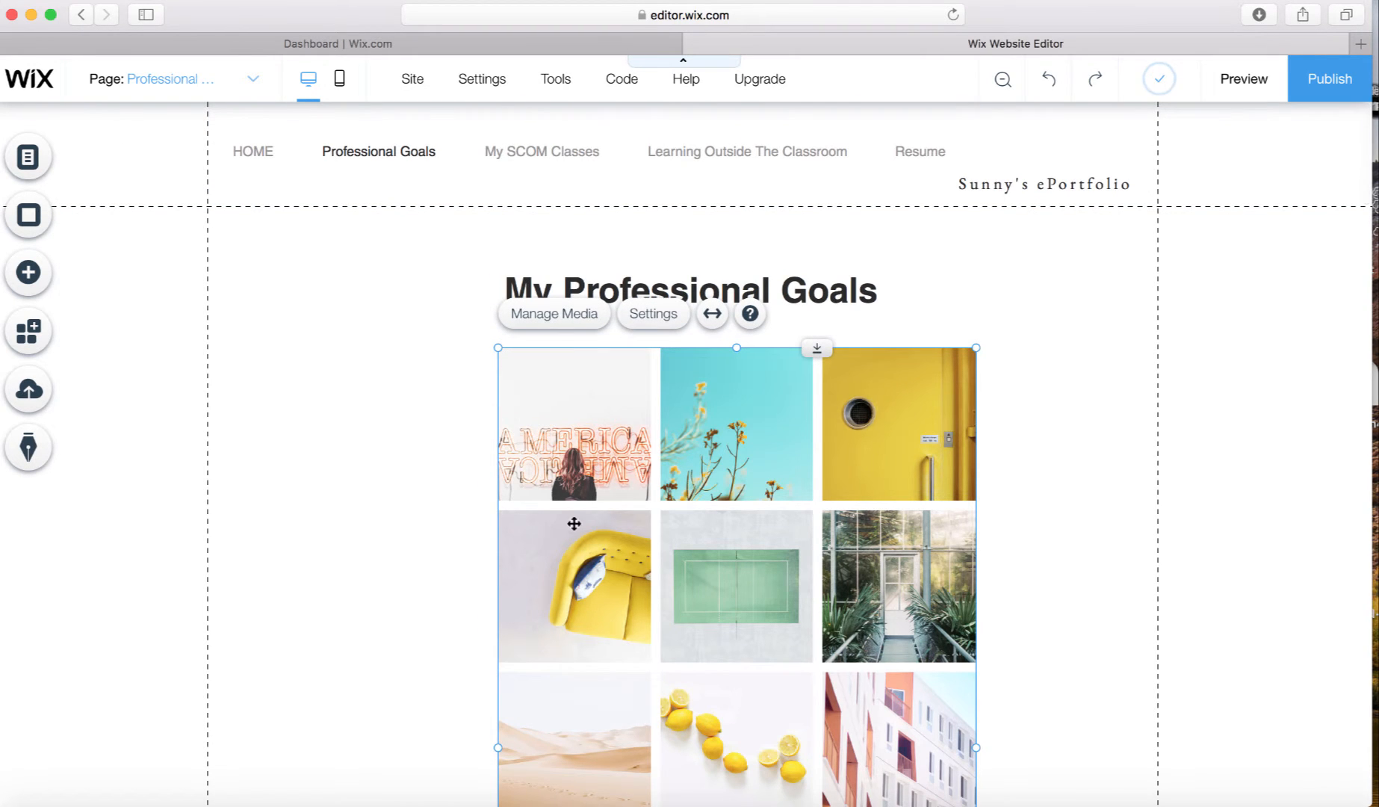
click(738, 564)
drag(738, 566, 691, 555)
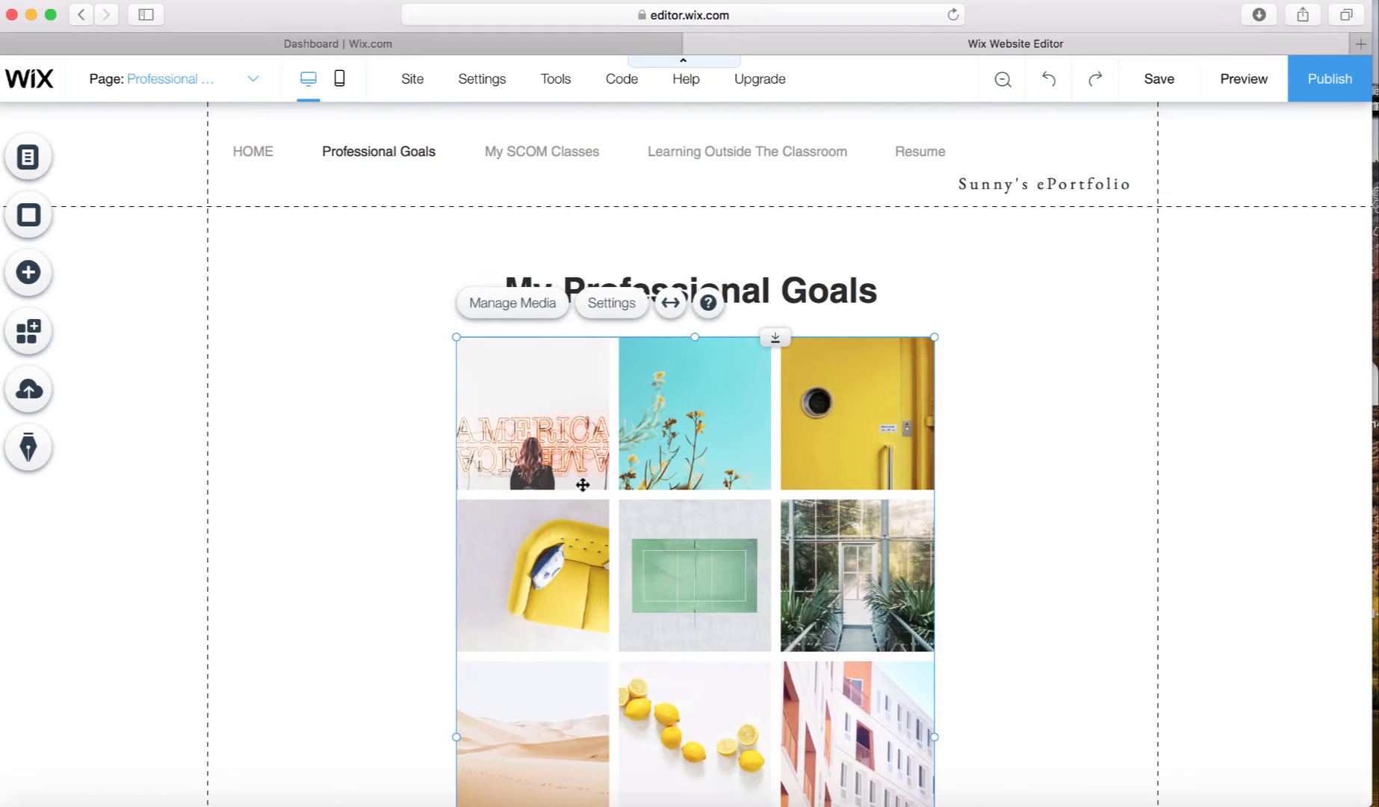
Step: Remove the lemons, white-and-orange building, white fox, desert and teal-sky images from the gallery's media and finish organizing it
click(523, 304)
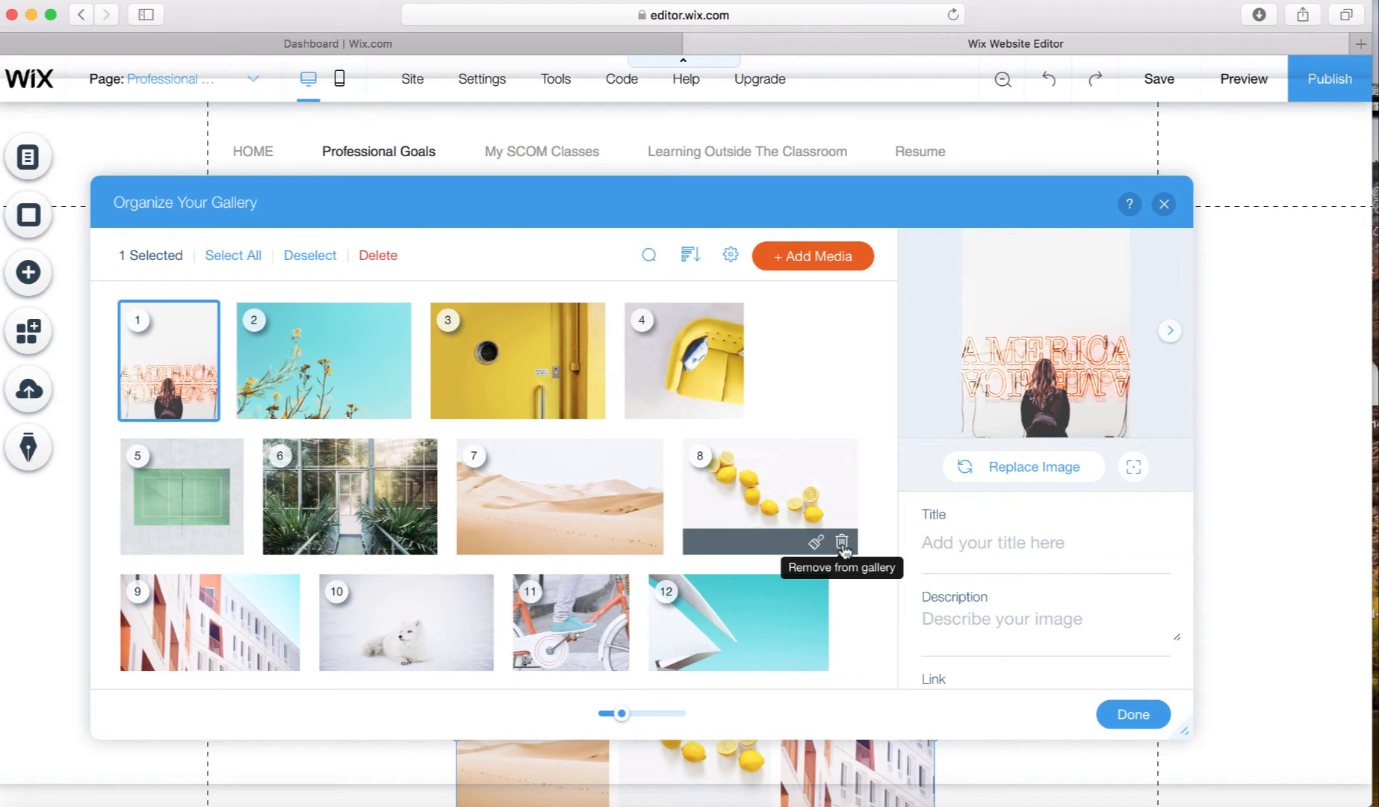
click(843, 546)
click(843, 547)
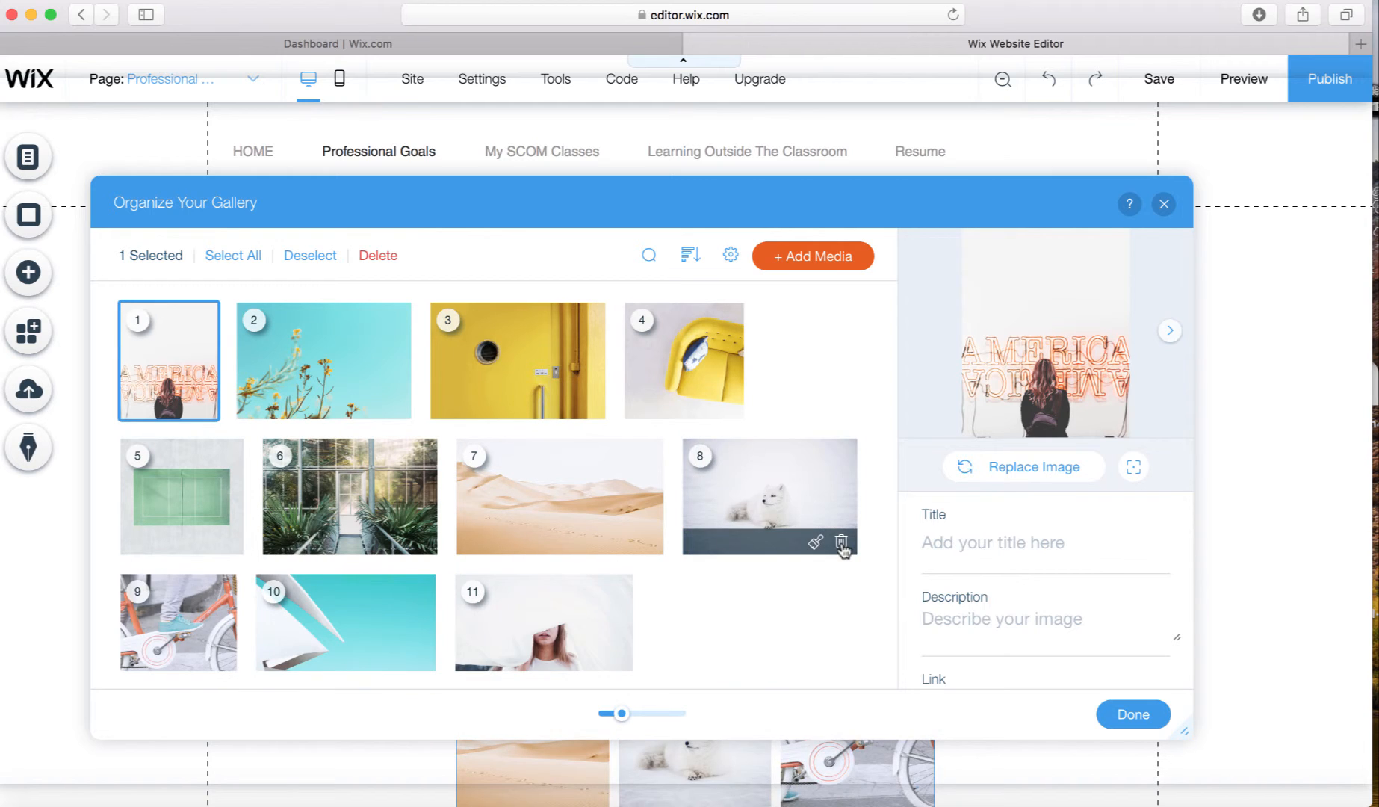
click(843, 547)
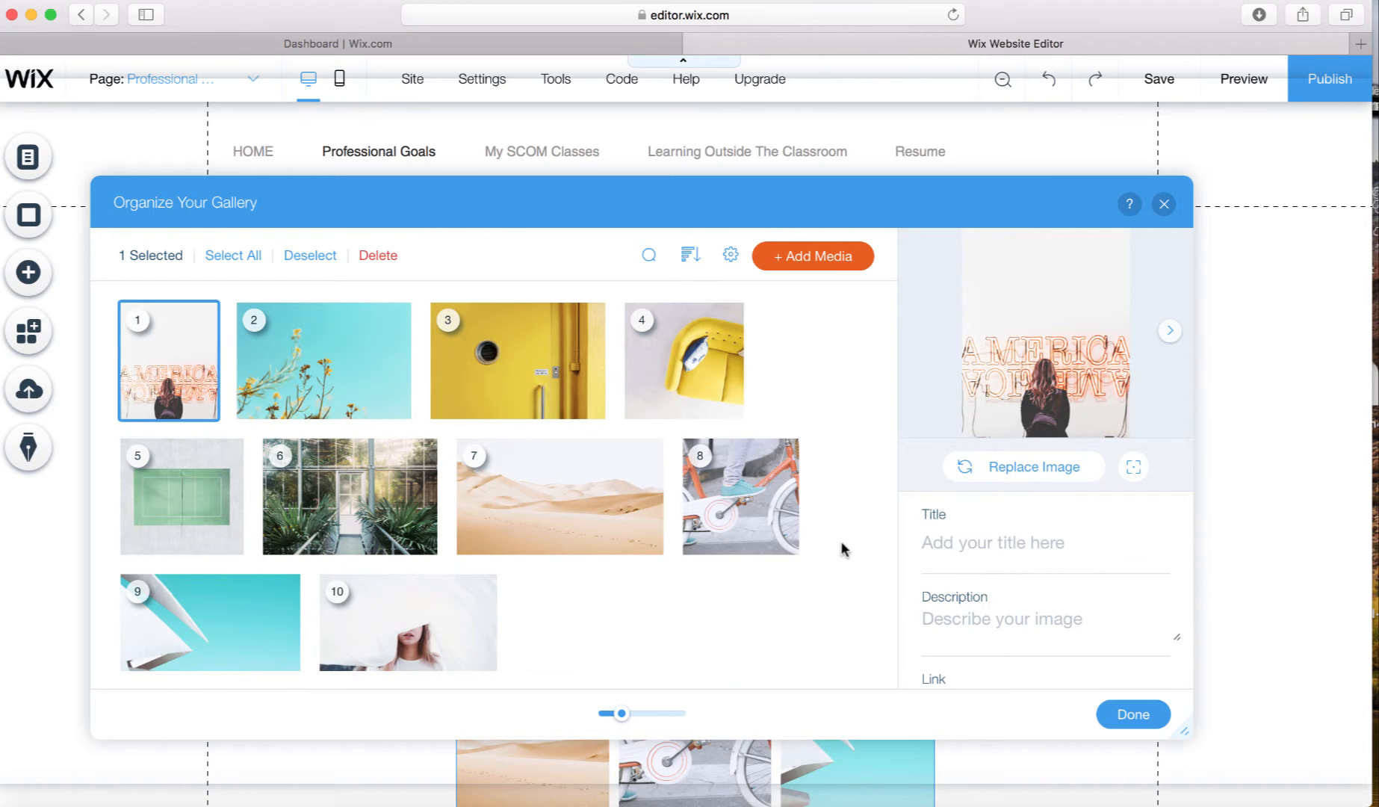
click(482, 662)
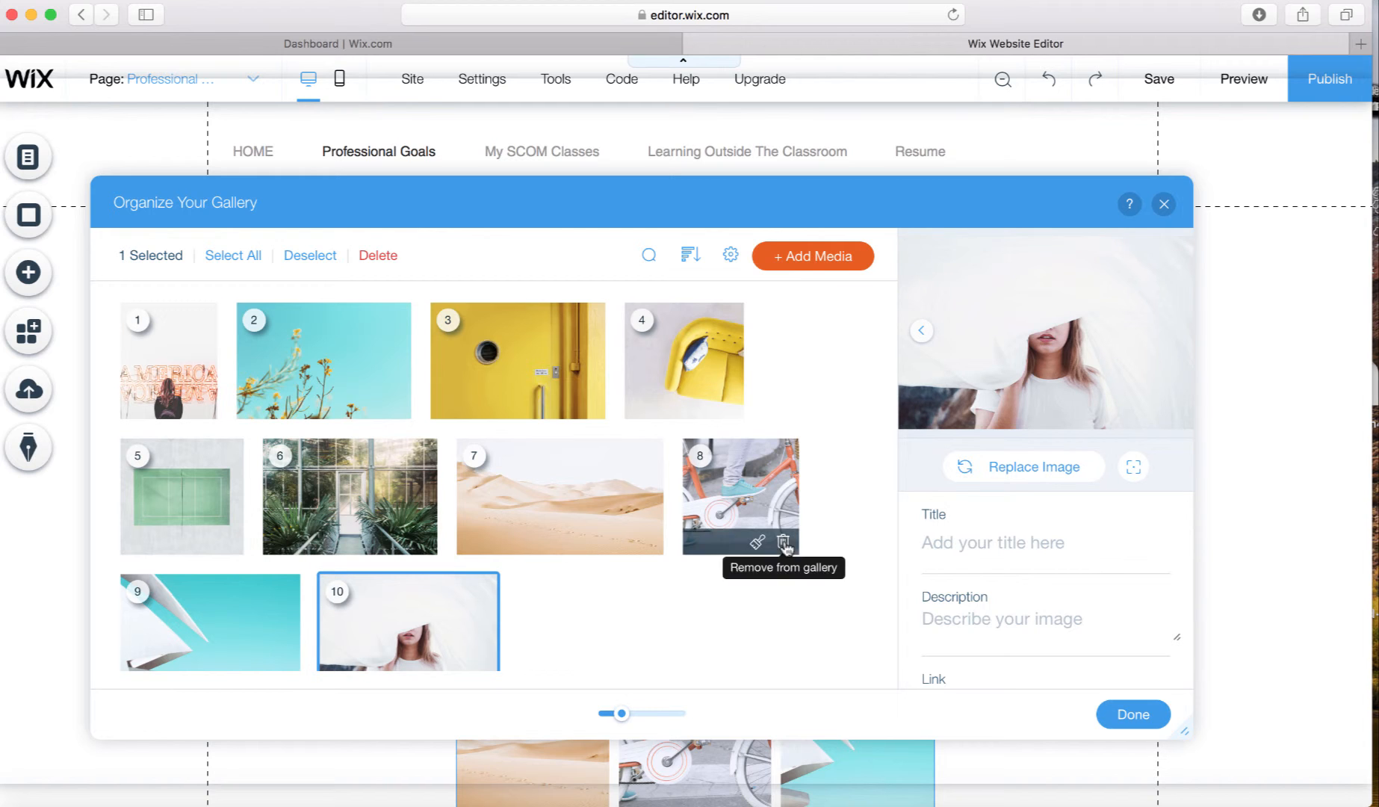
click(784, 548)
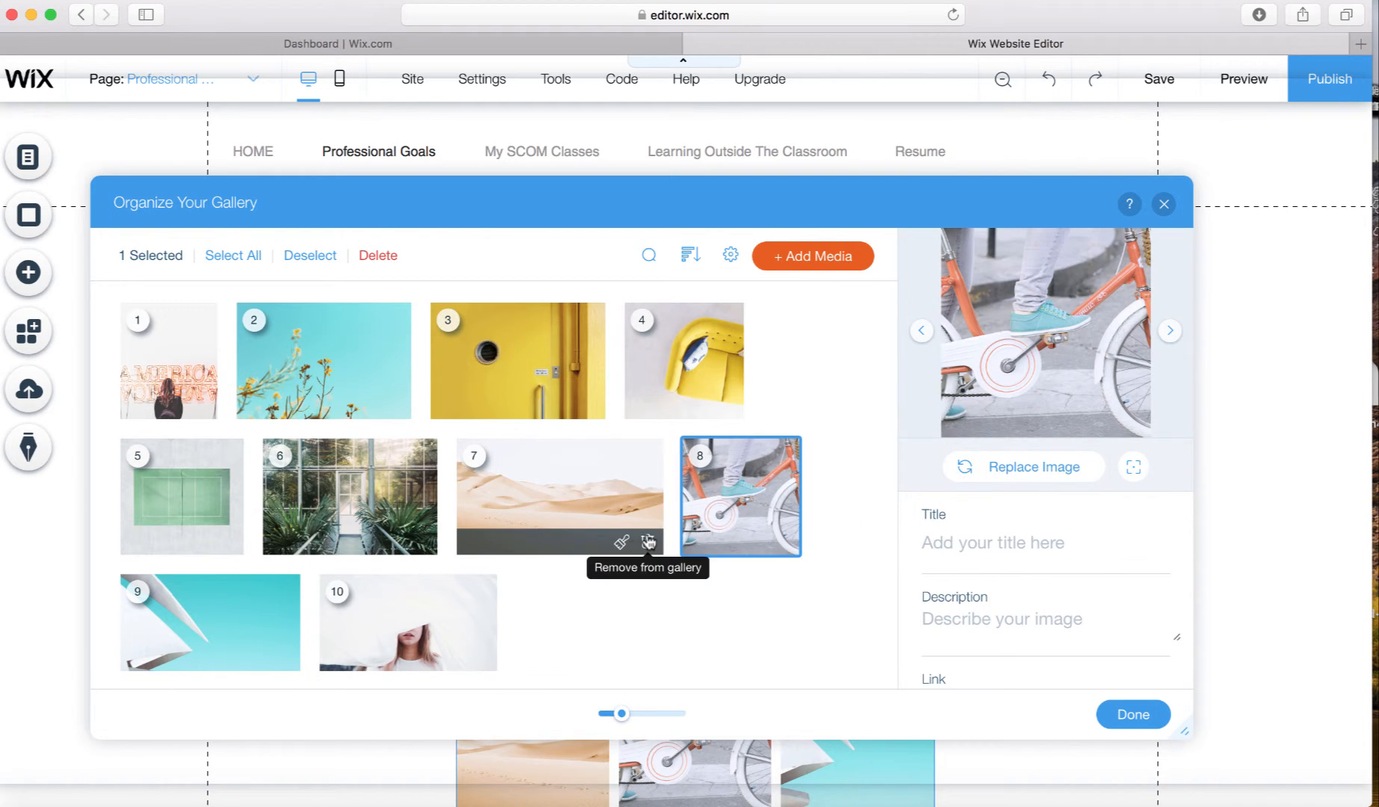
click(647, 541)
click(755, 542)
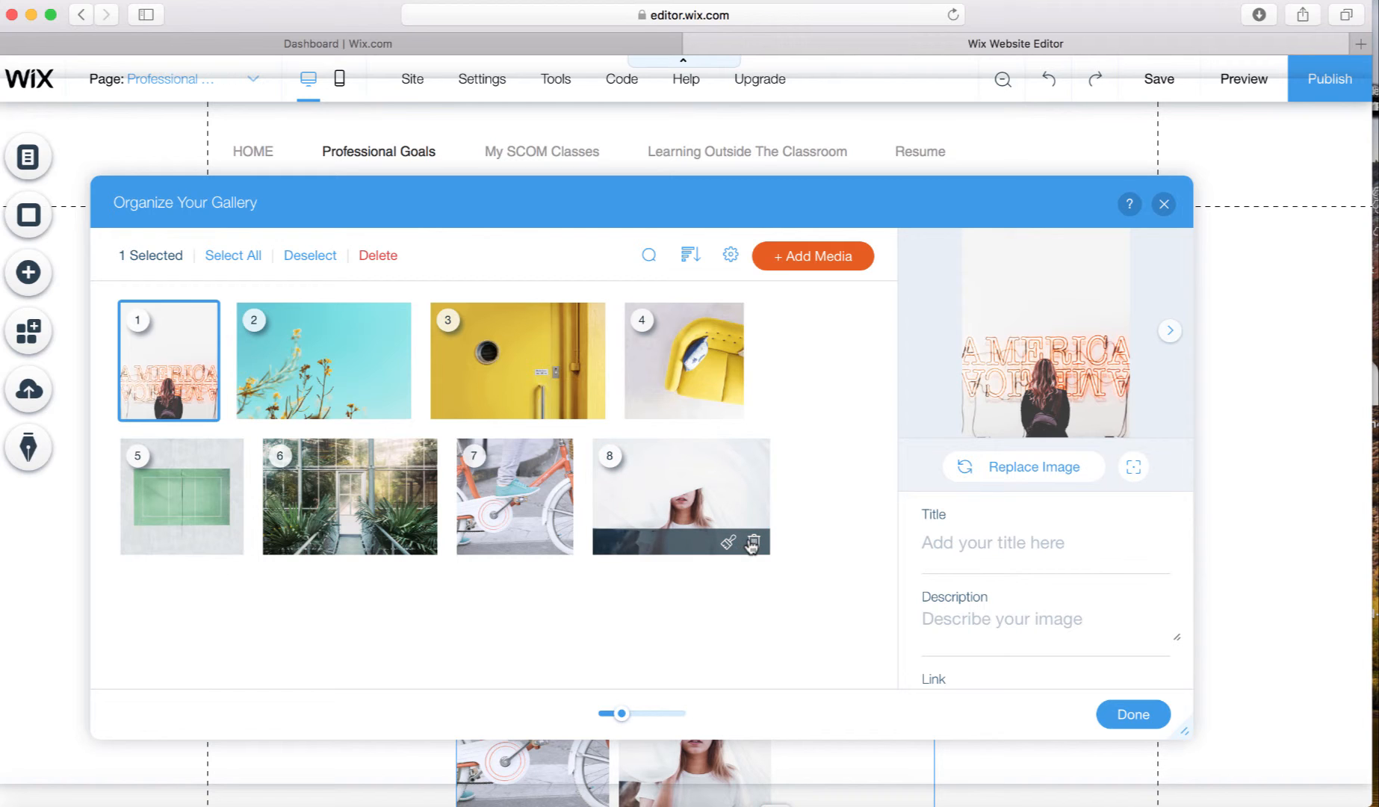
click(1109, 712)
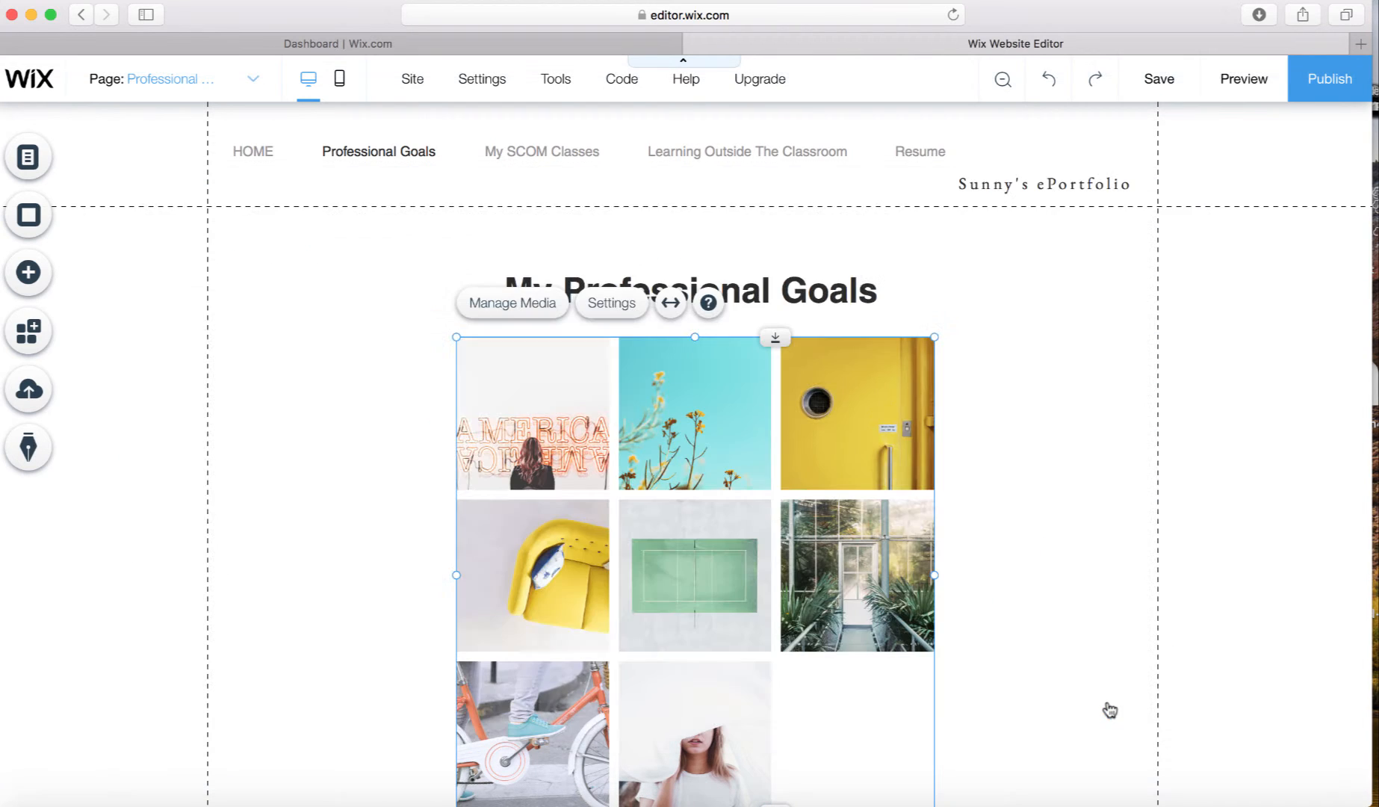
Step: Nudge the gallery slightly further down from the page heading and deselect it
click(1099, 493)
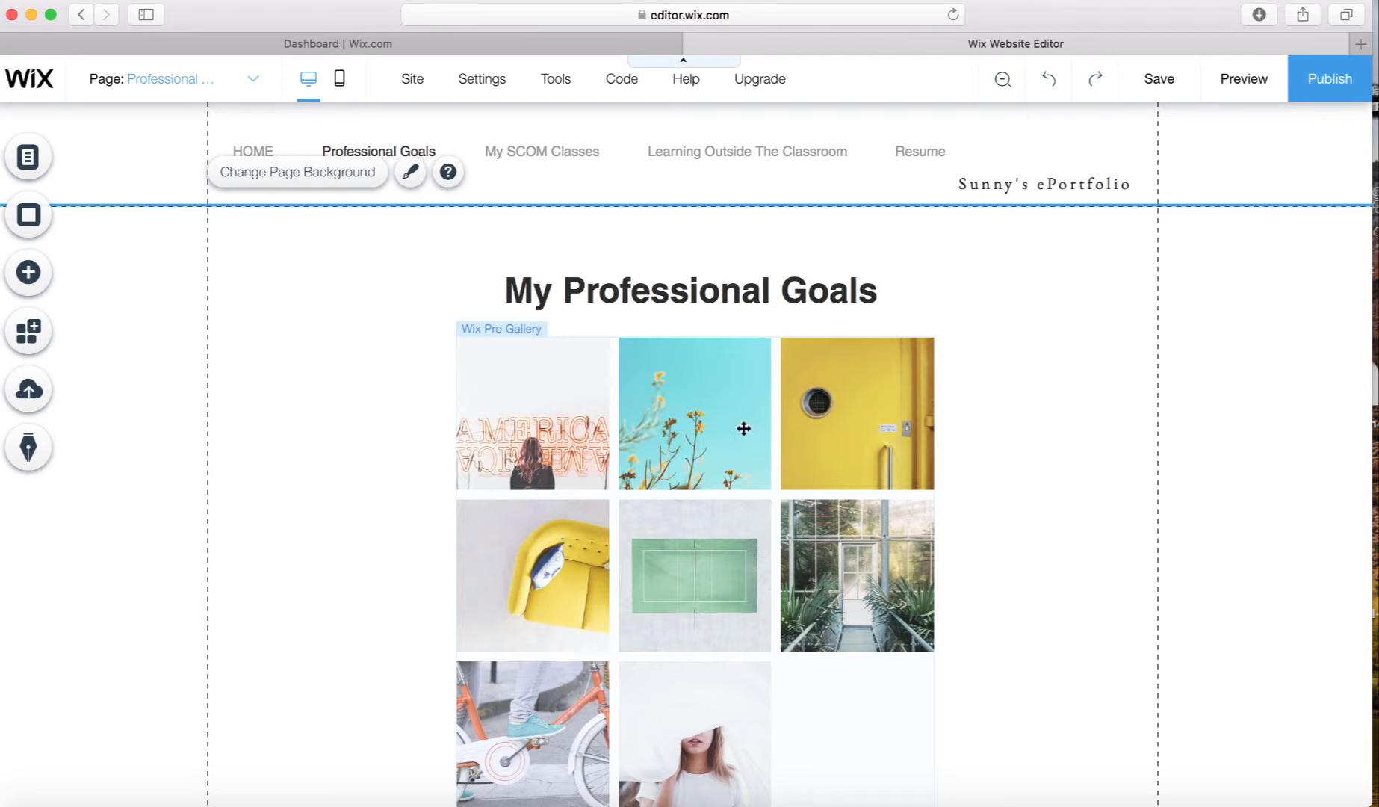
drag(723, 417, 722, 421)
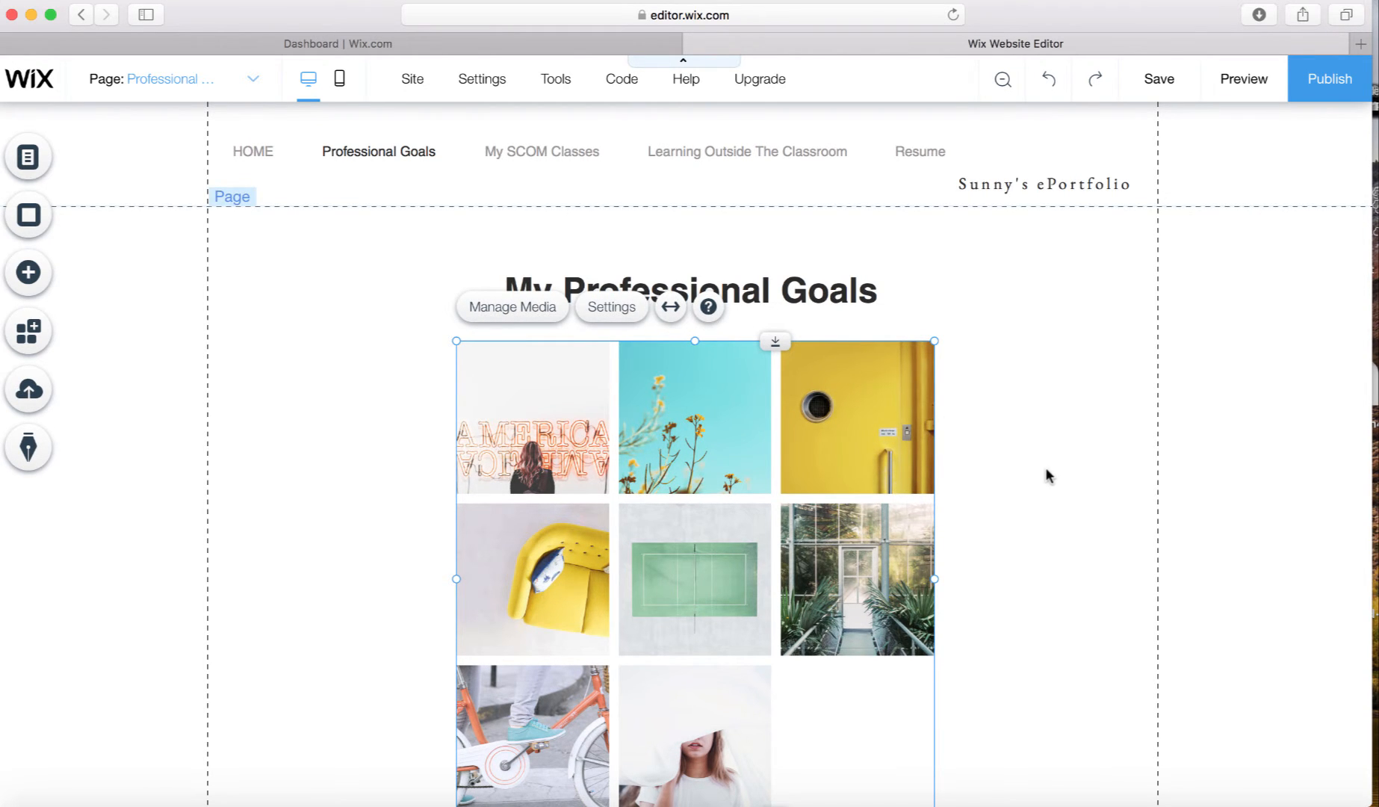
scroll(1046, 474, down, 5)
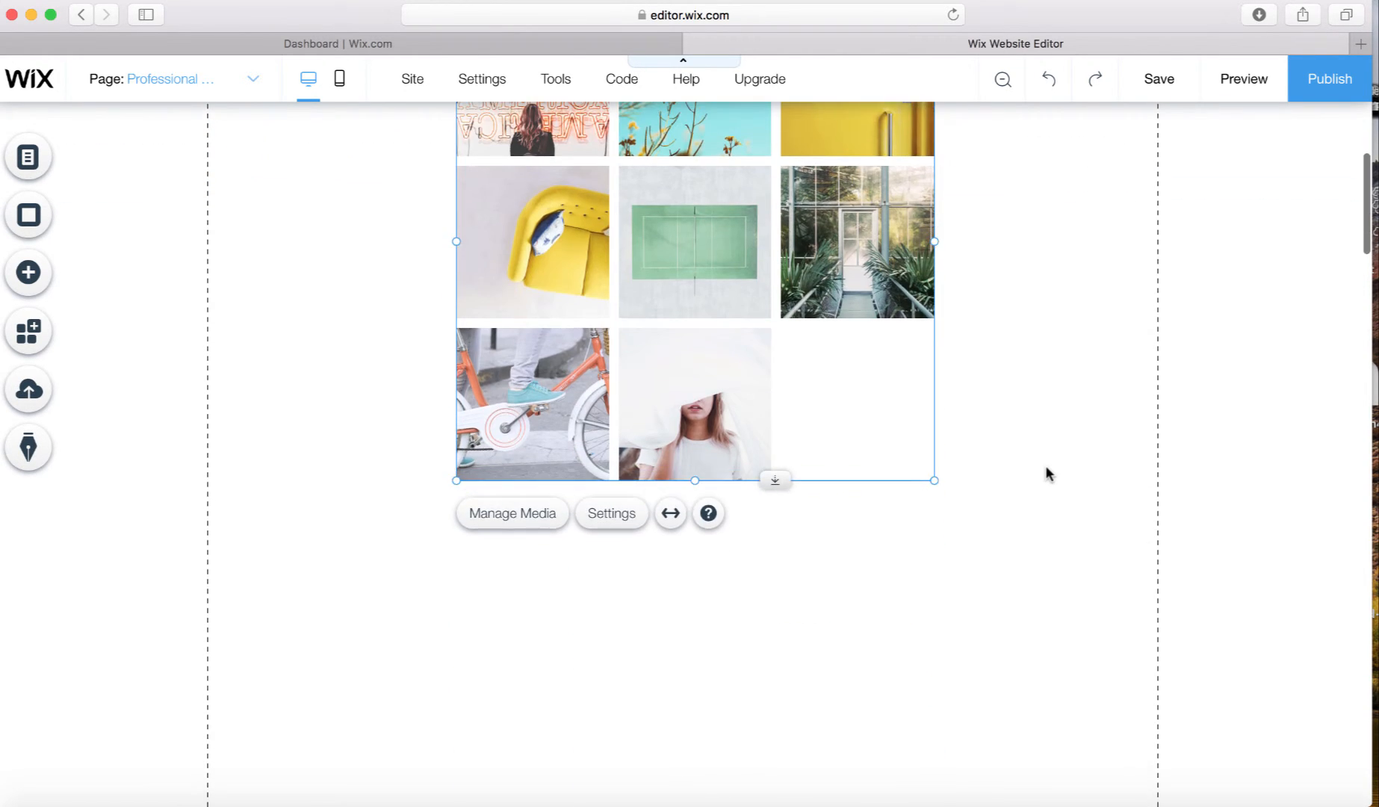
click(663, 590)
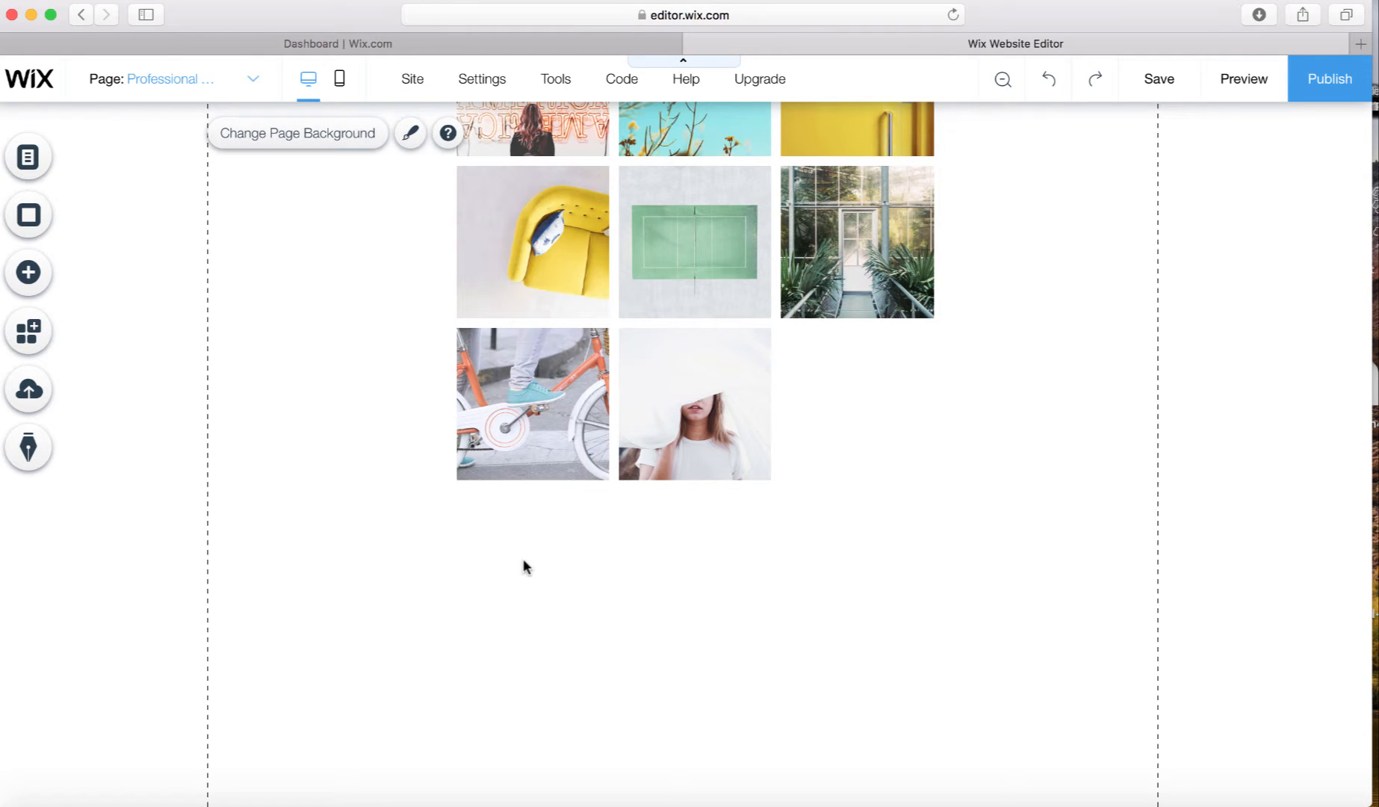
Step: Add a Paragraph 2 themed text box to the page and place it in the empty space below the gallery
click(29, 272)
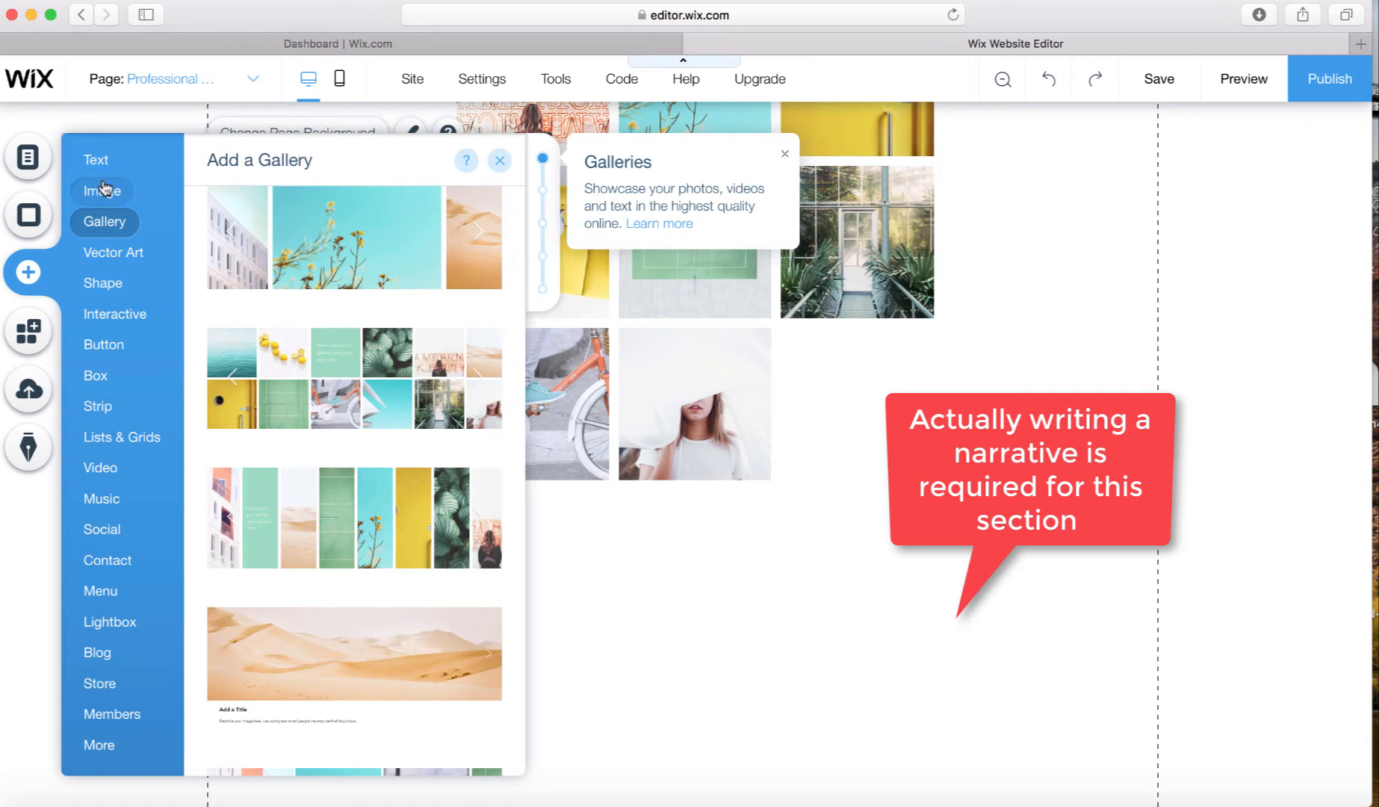
click(103, 166)
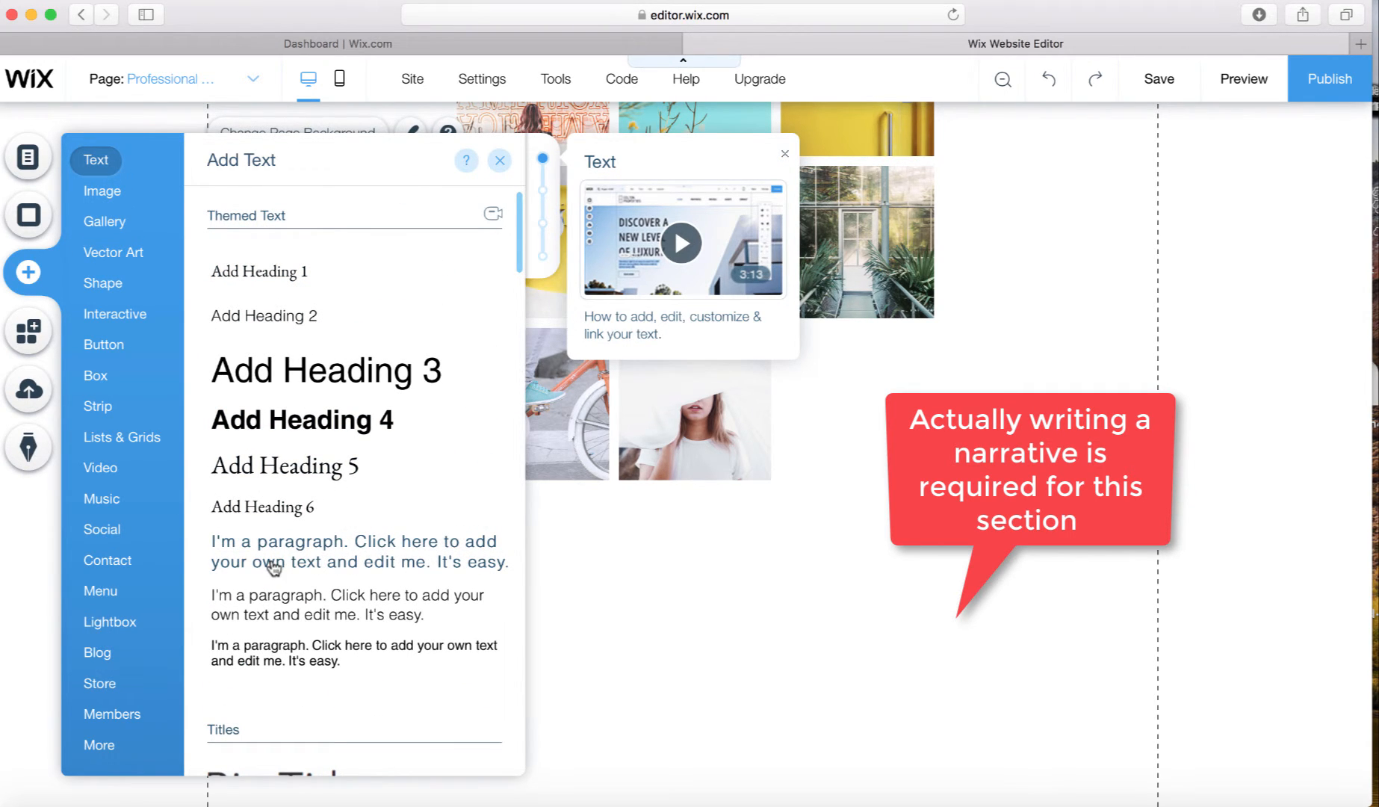
click(267, 602)
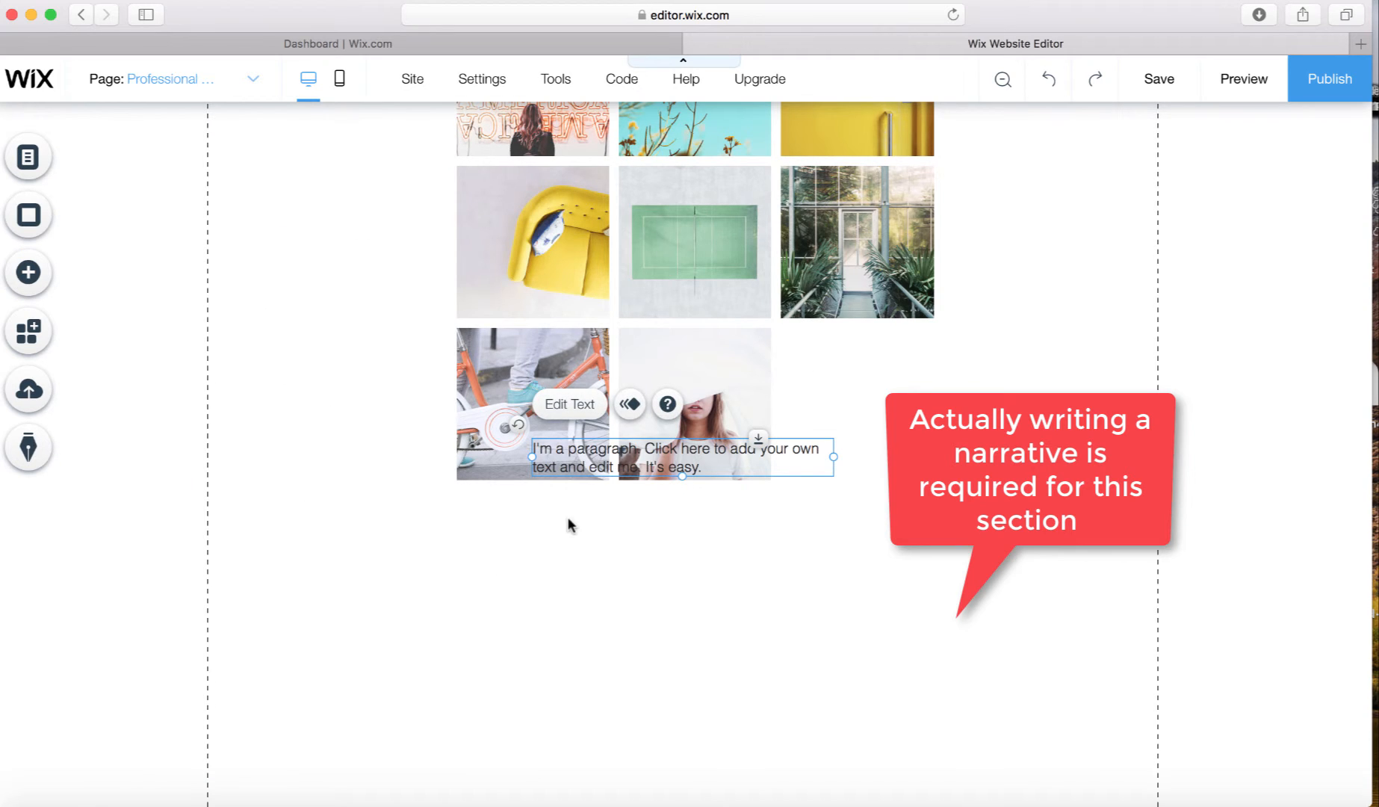
drag(664, 445, 639, 543)
Step: Replace the placeholder paragraph with "What are your professional goals? How is studying SCOM helping you to achieve those goals"
double_click(641, 547)
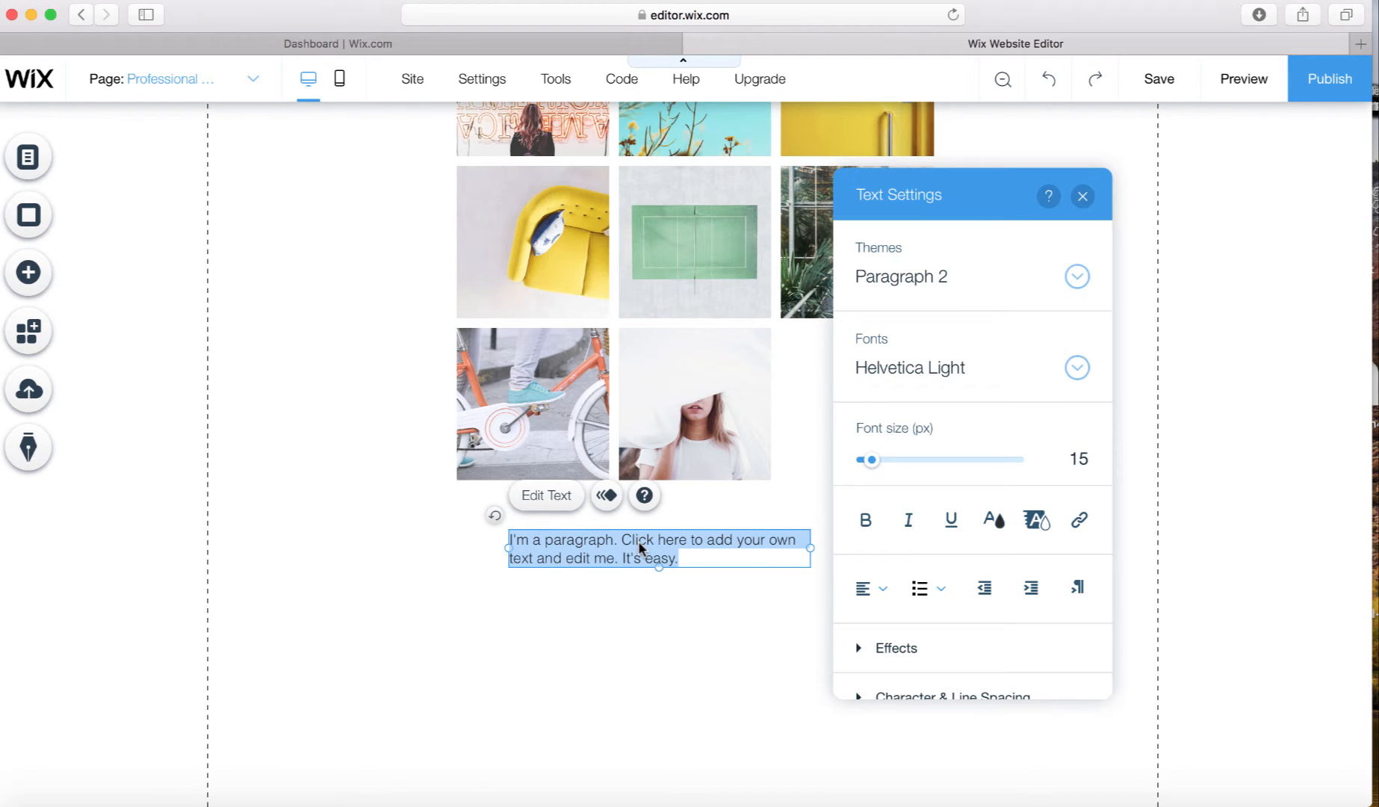
text(What )
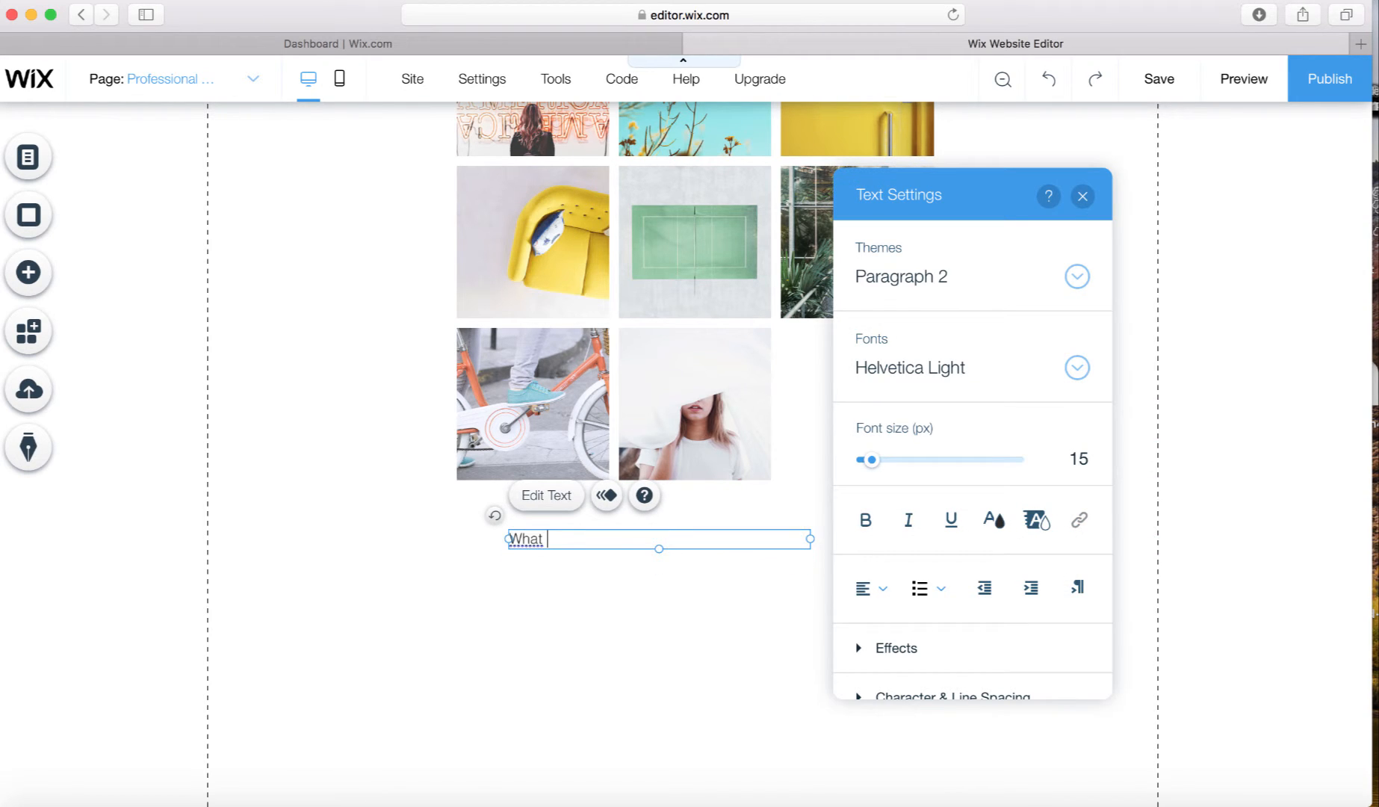
text(are your professional goals?)
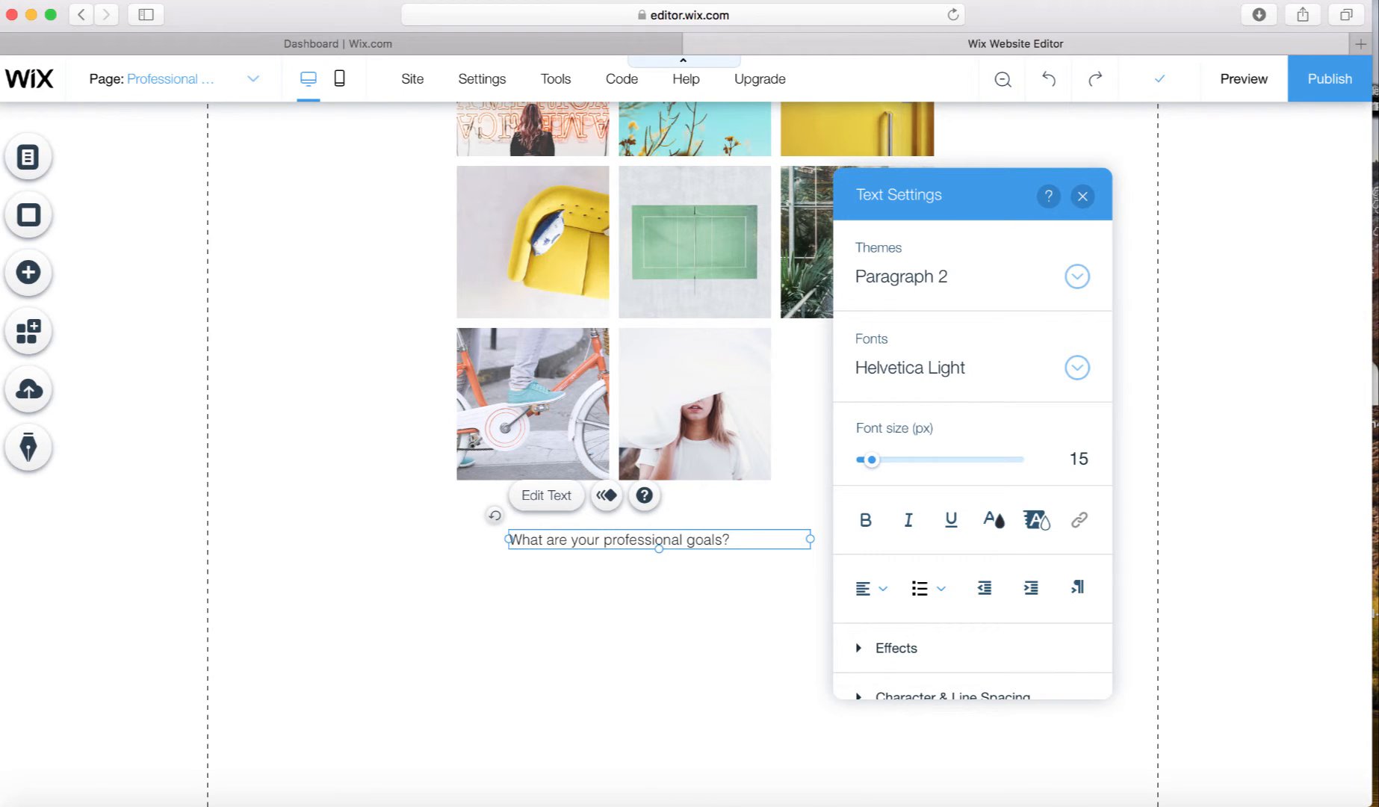
text( How is stud)
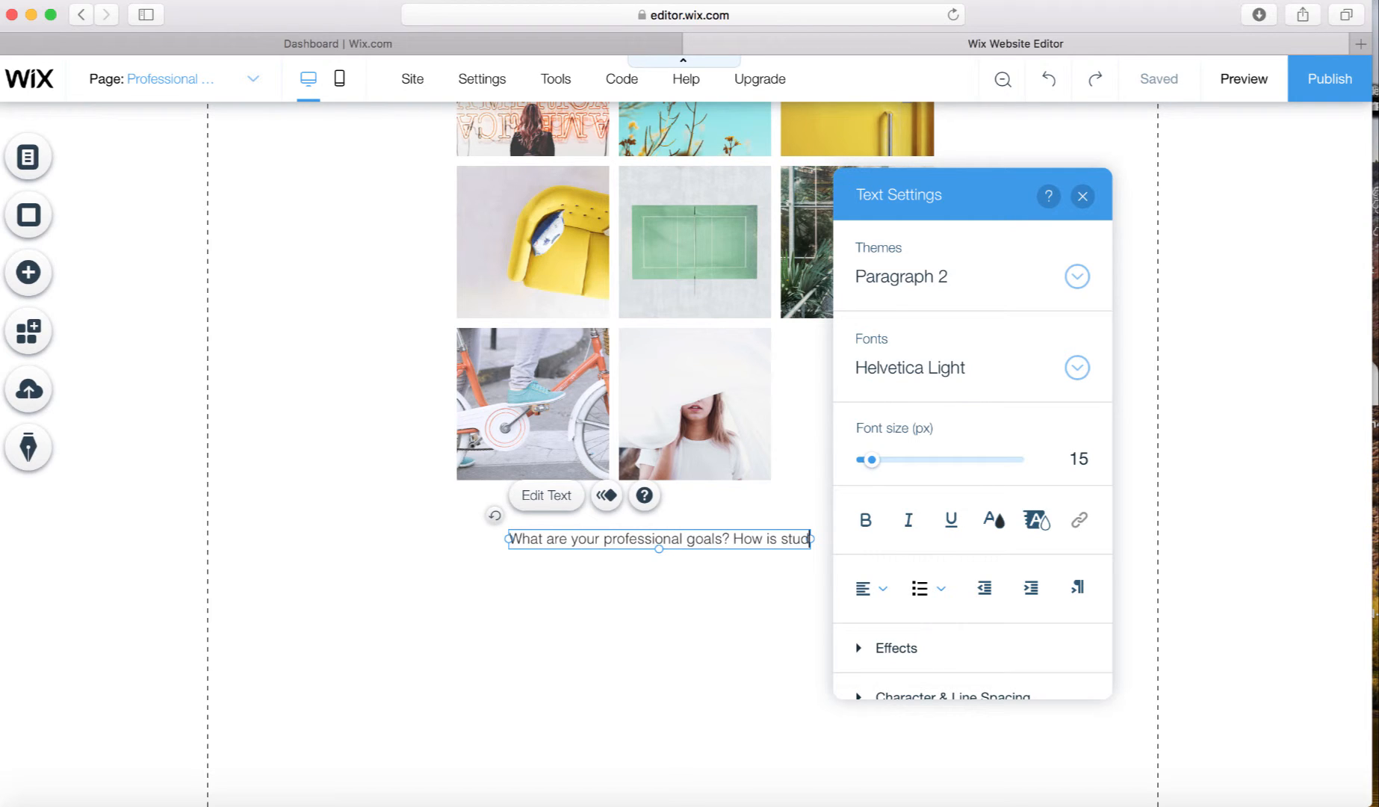
text(ying)
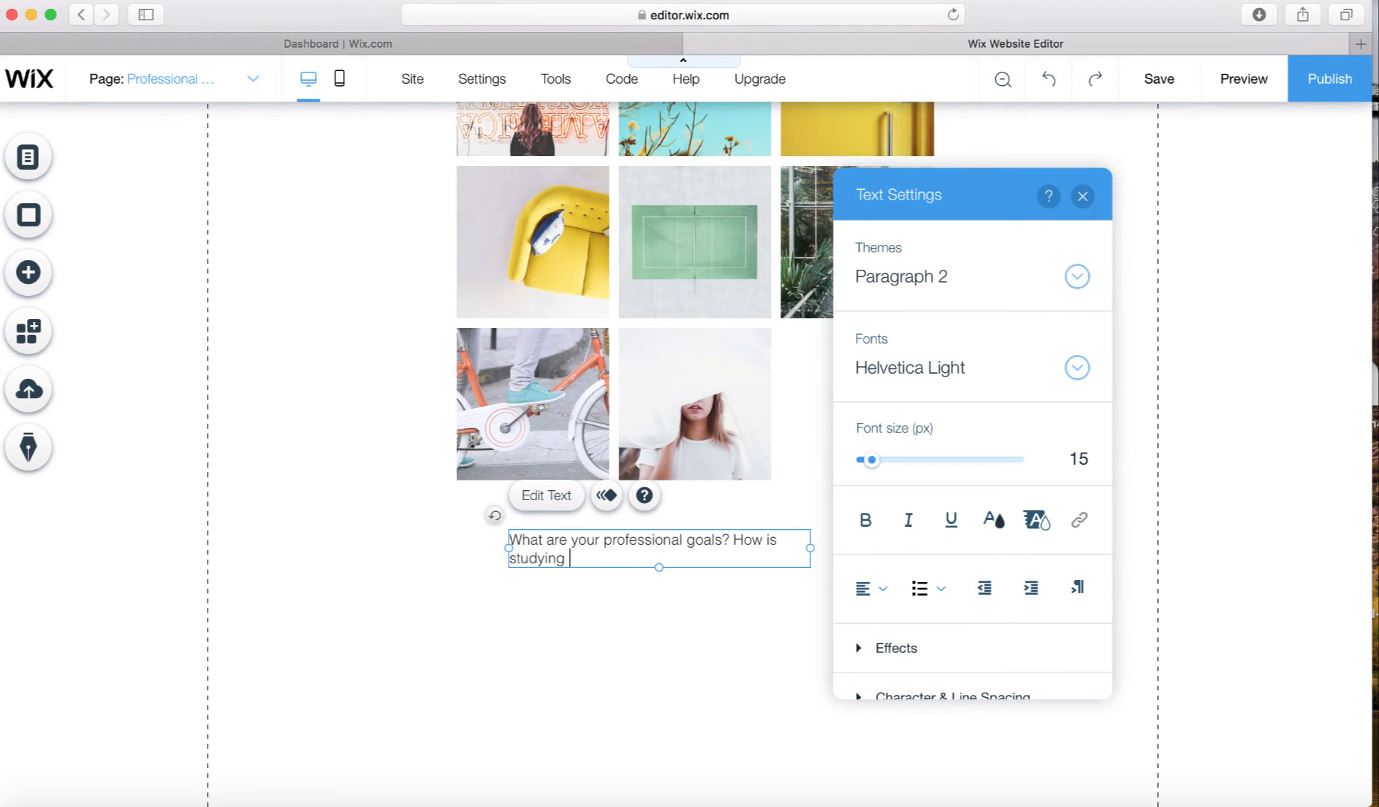
text( SCOM helping you to ac)
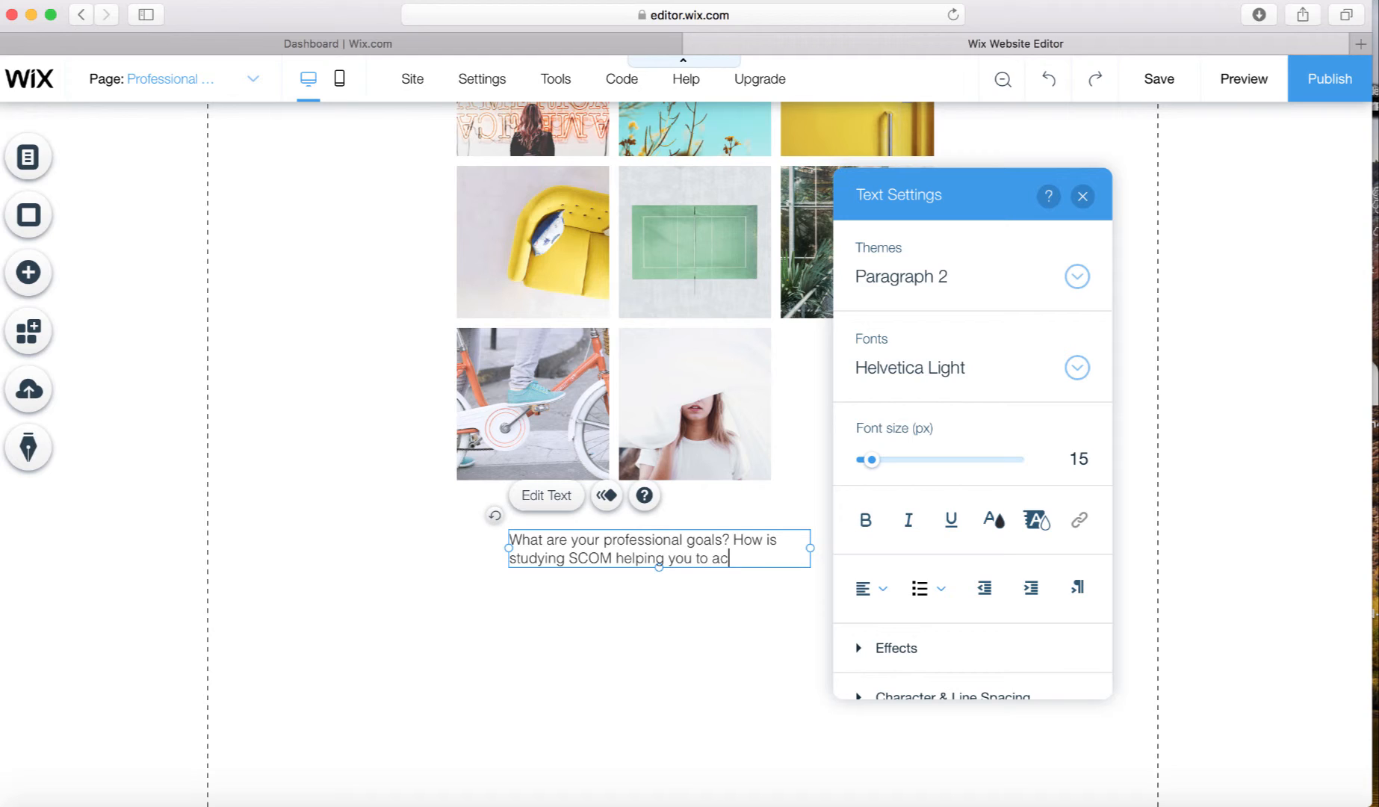
text(hieve those goals)
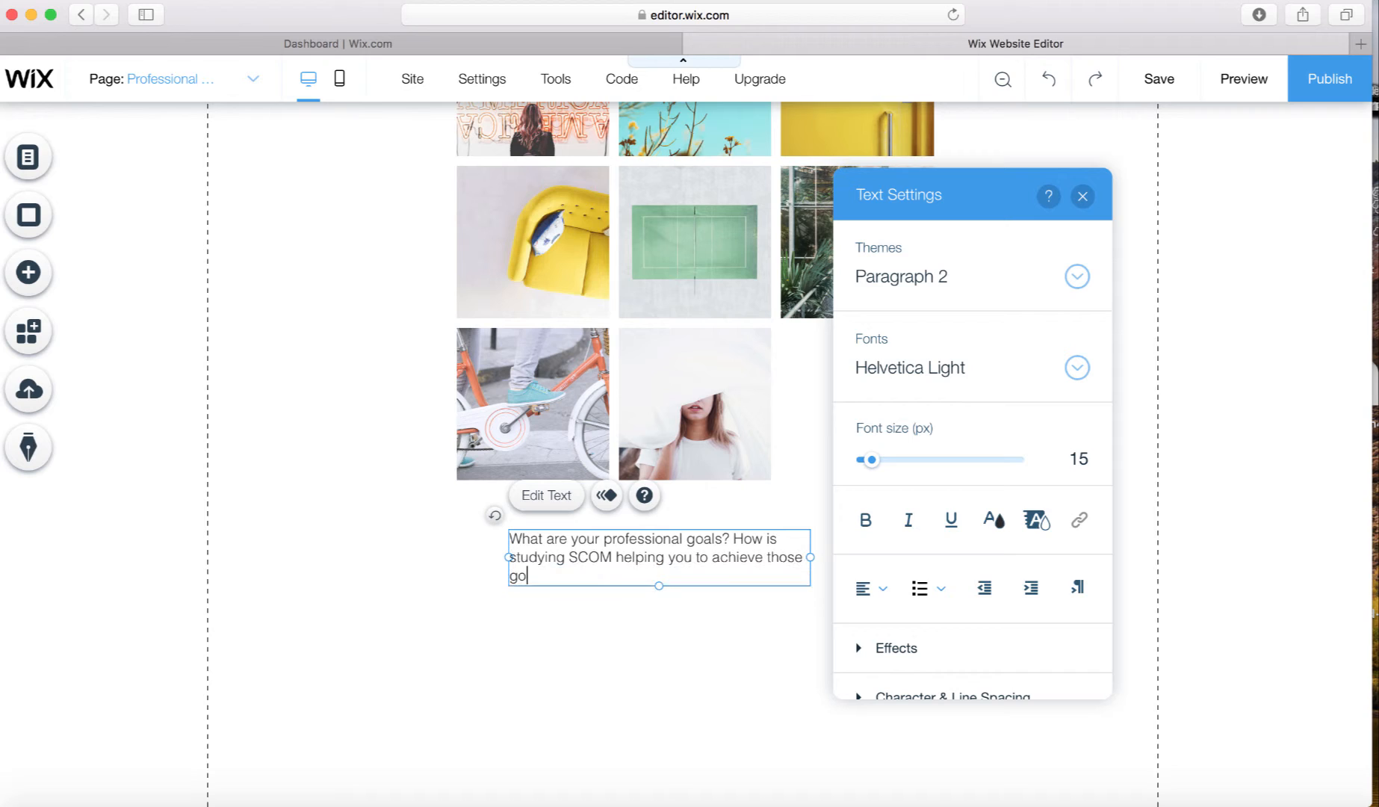
Step: Continue the paragraph after "goals" with "? What is your dream job? What additional skills and training might you need ?"
text(?  What is you)
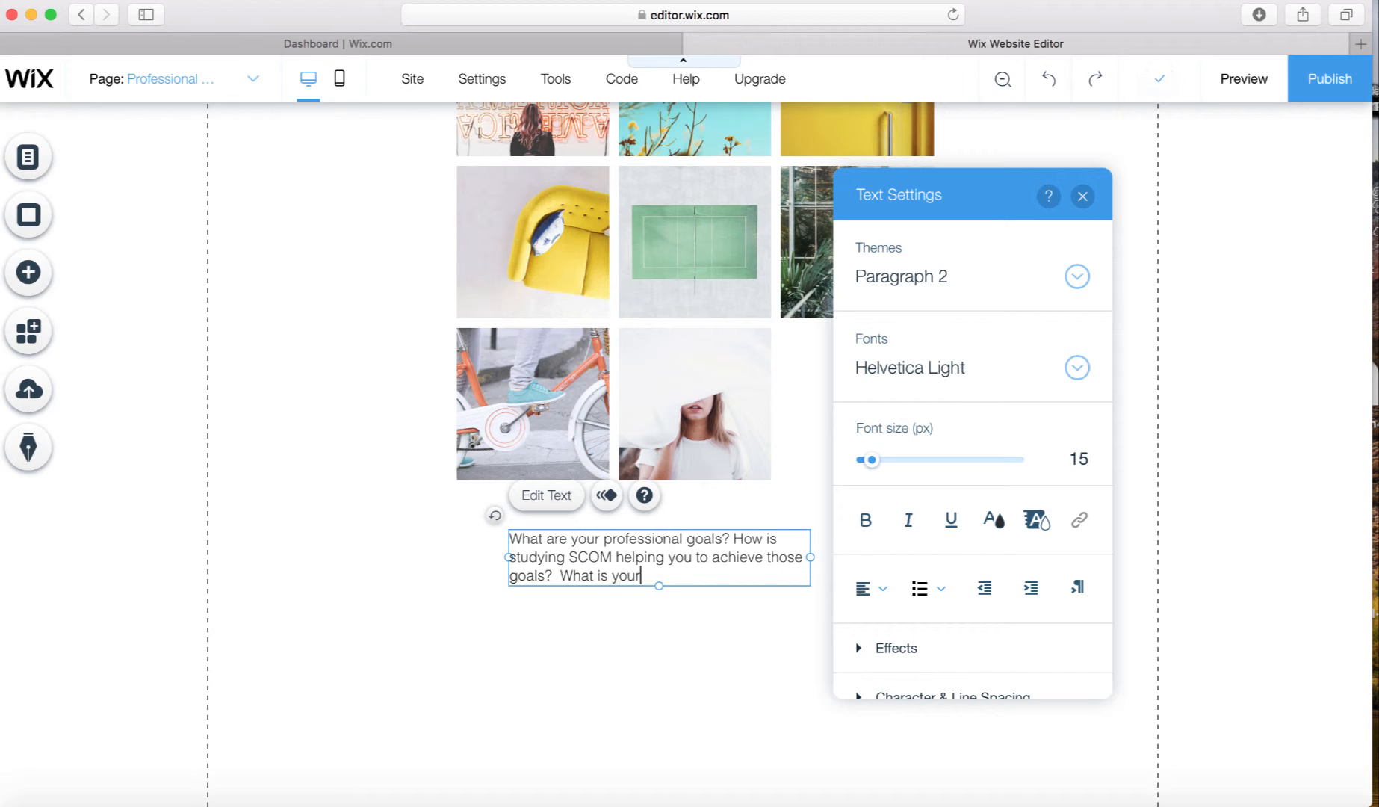
text(r dream job?  Q)
key(BackSpace)
text(What)
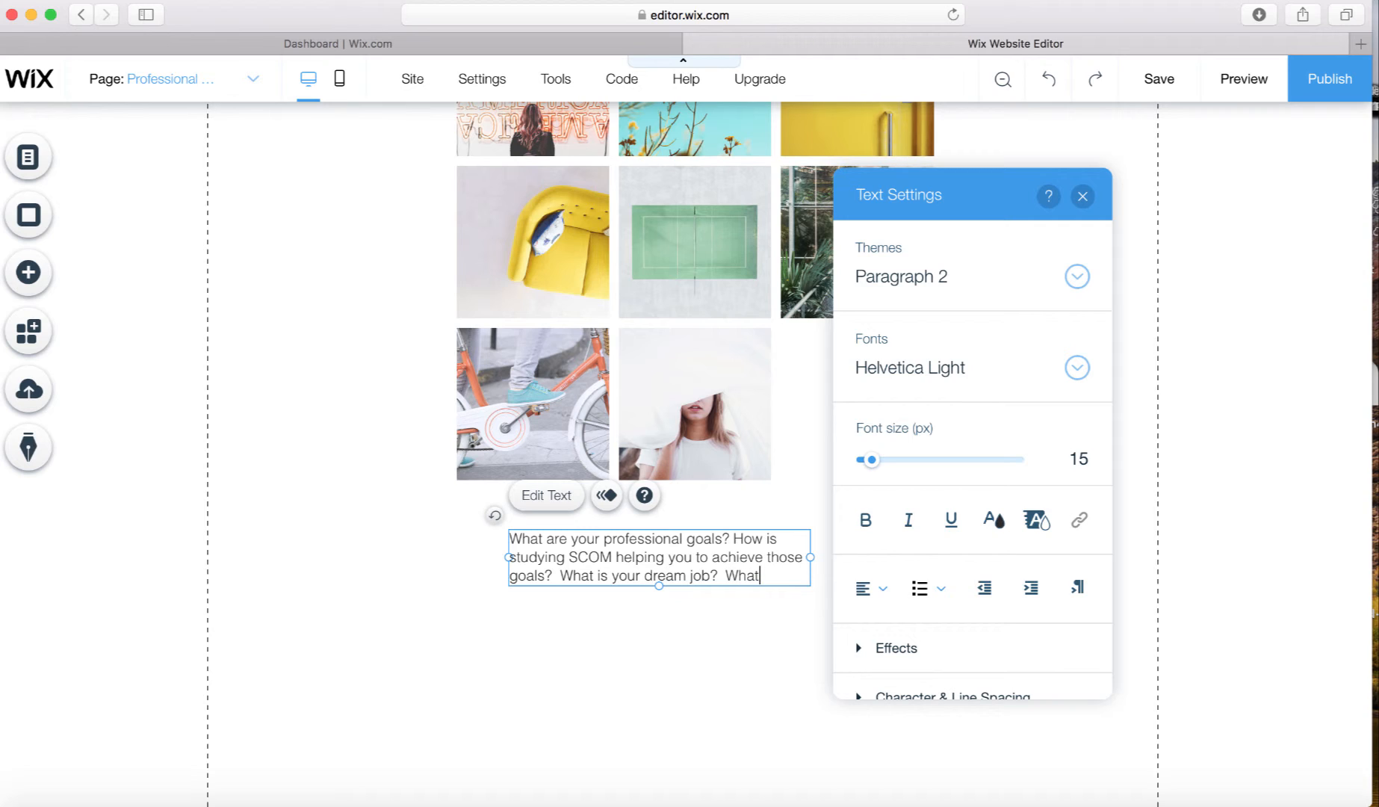
text( additiobals)
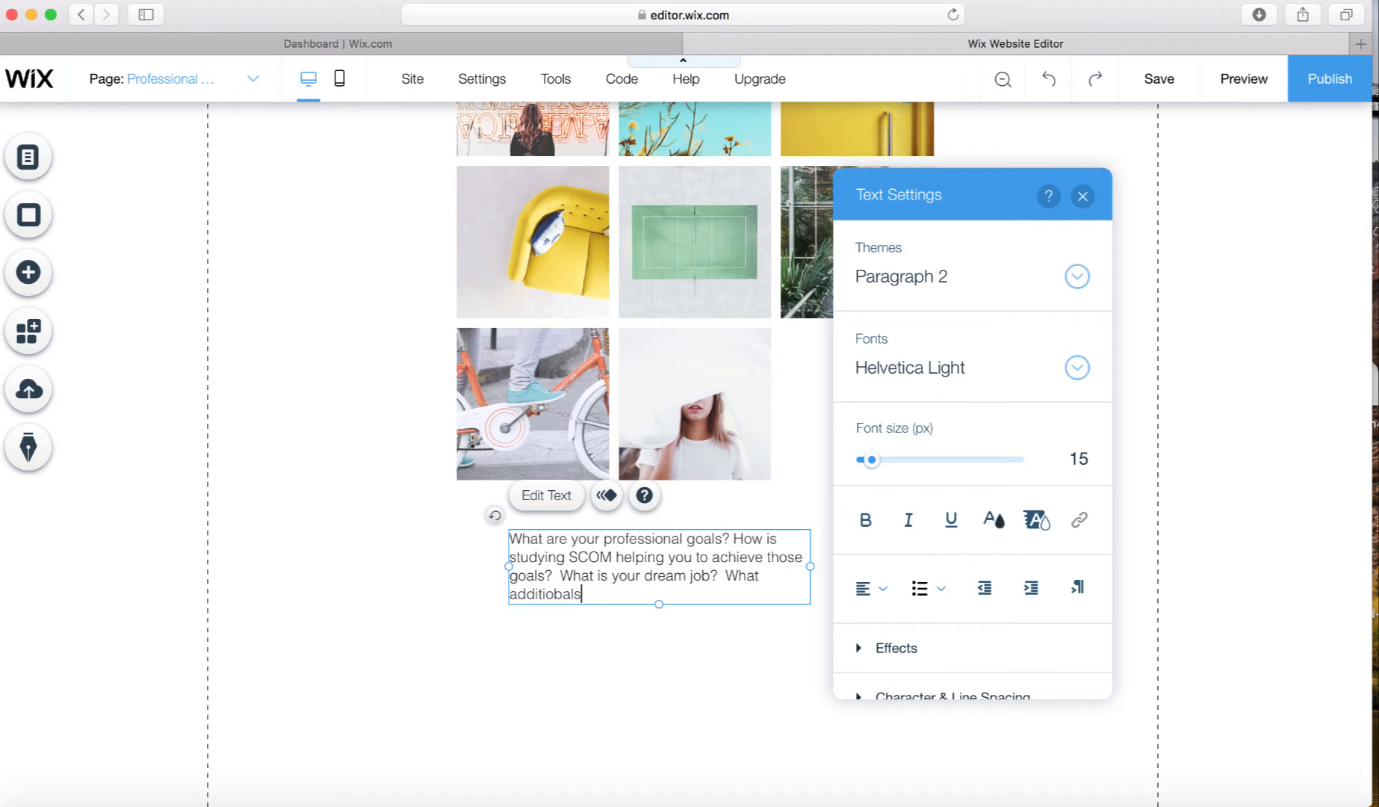
key(BackSpace)
key(BackSpace)
key(BackSpace)
key(BackSpace)
key(BackSpace)
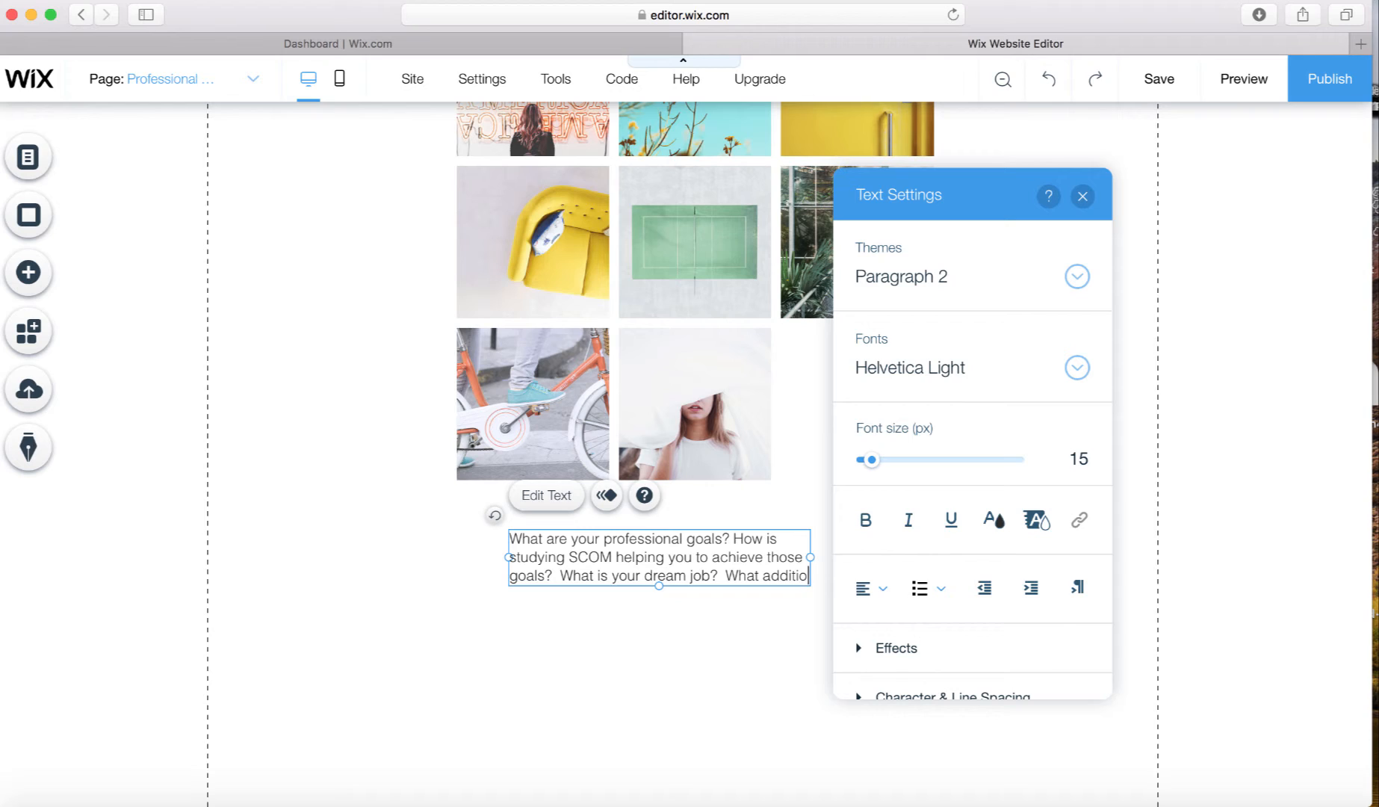
text(nal ski)
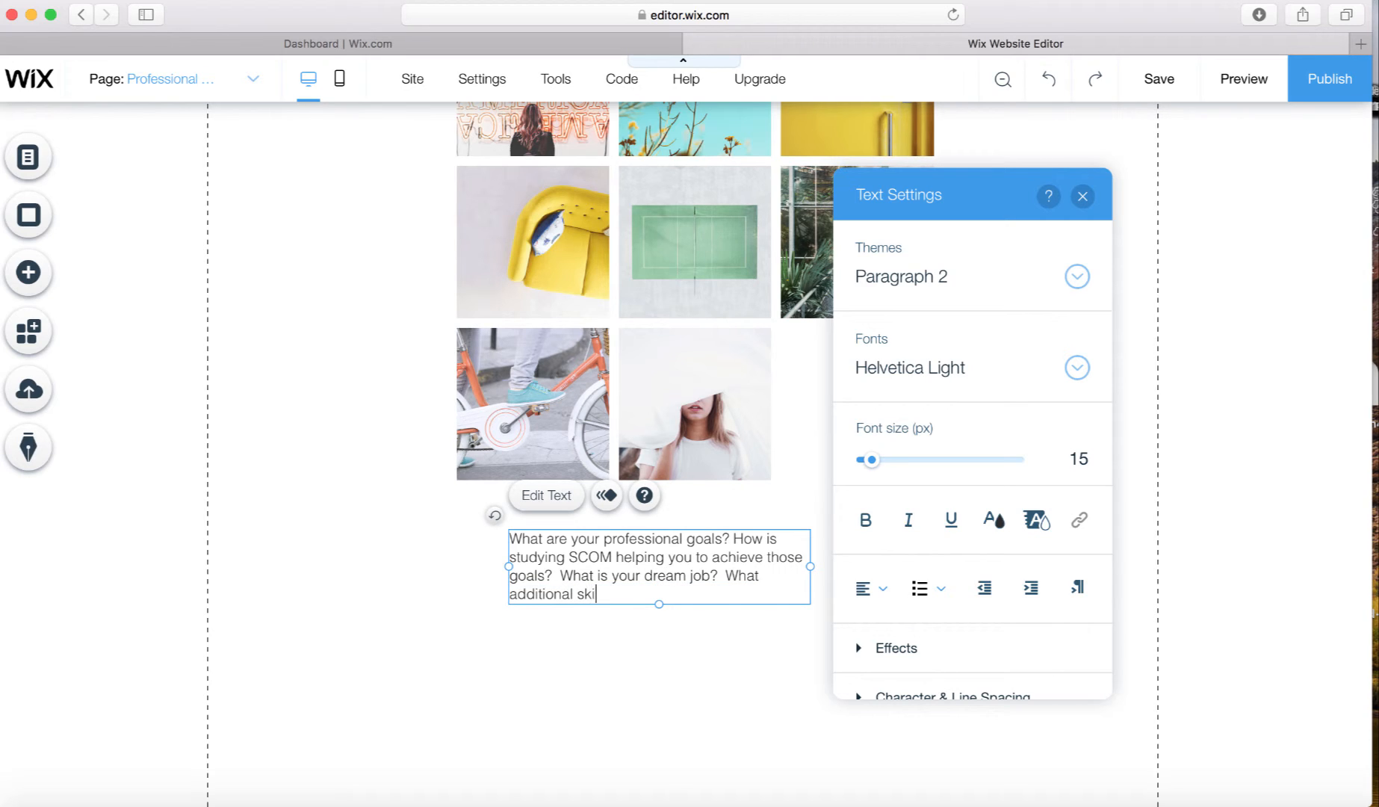
text(lls and trai)
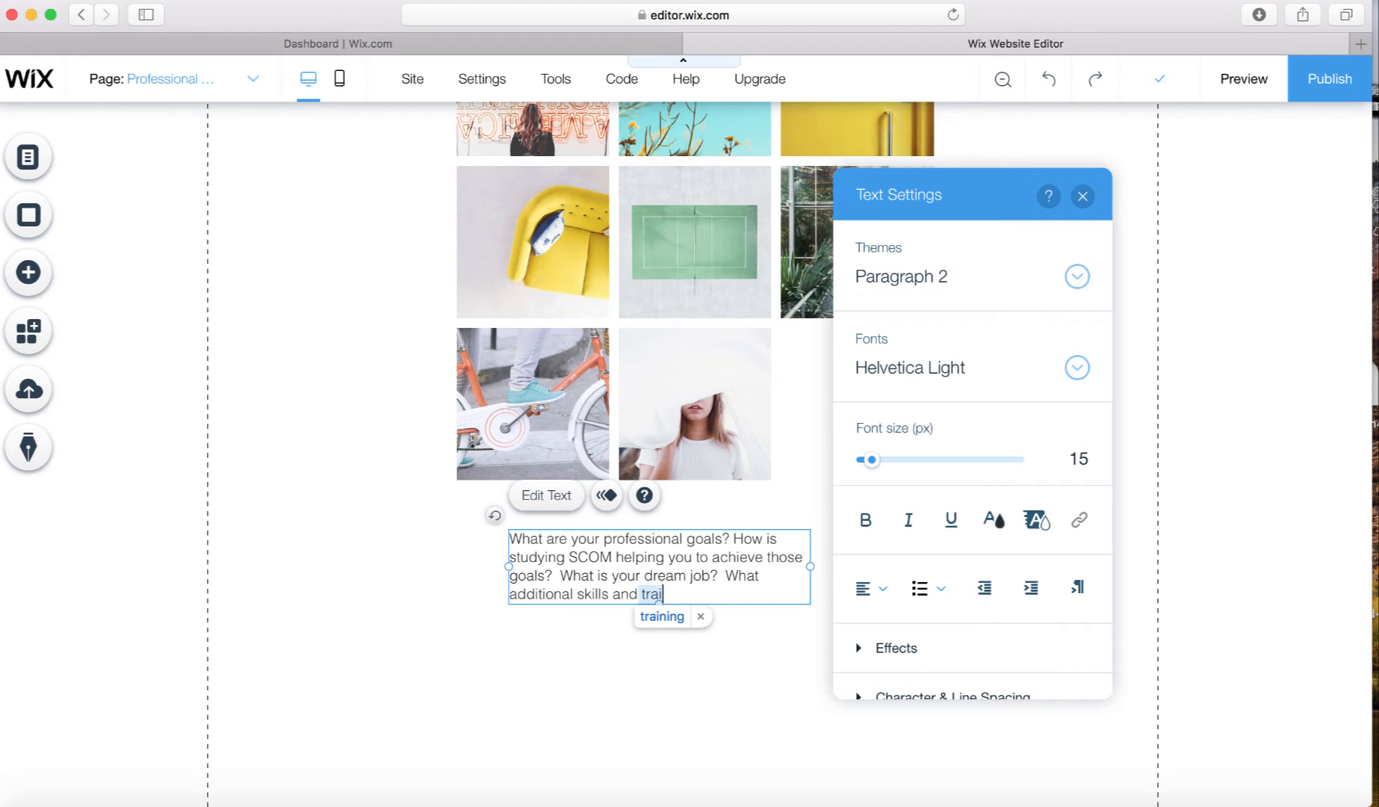
text(ning migh)
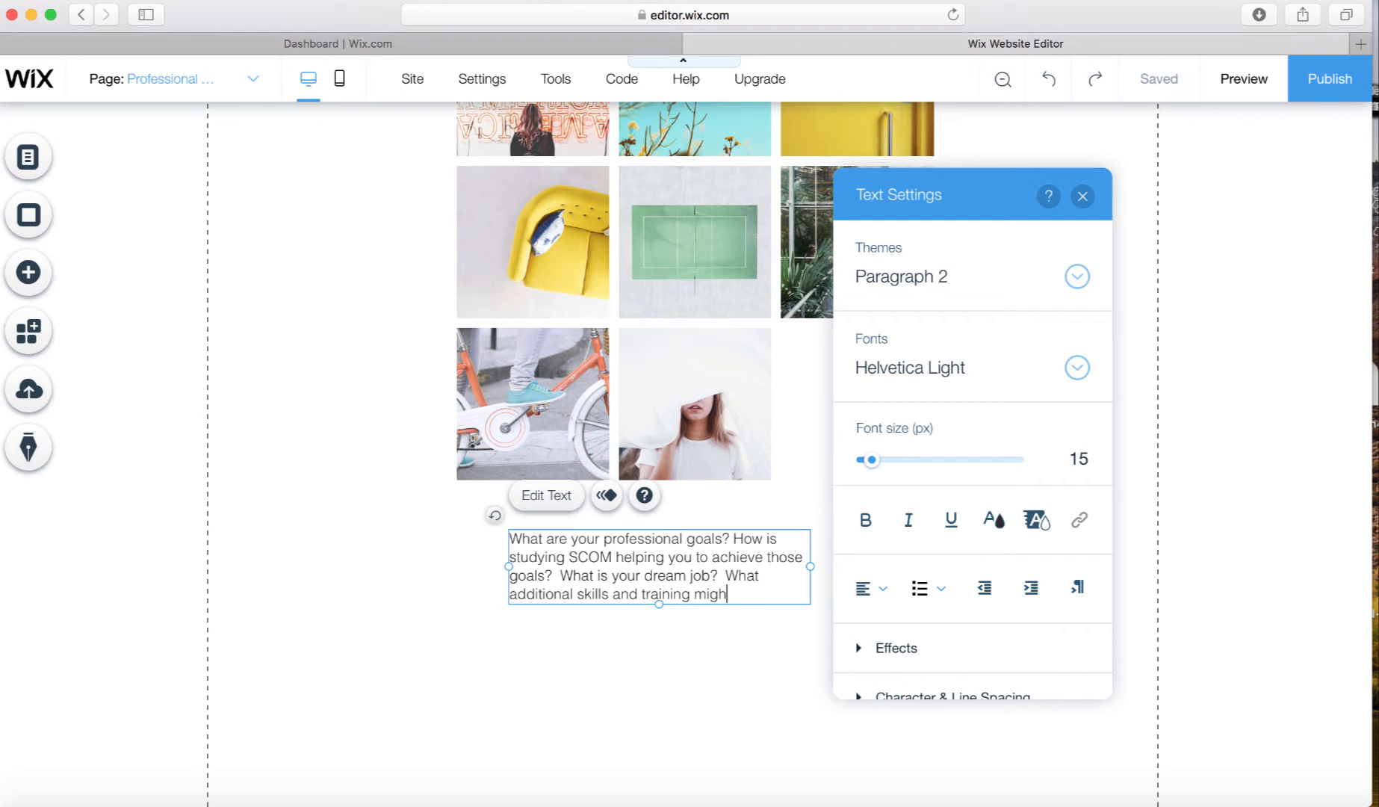
text(t you need ?)
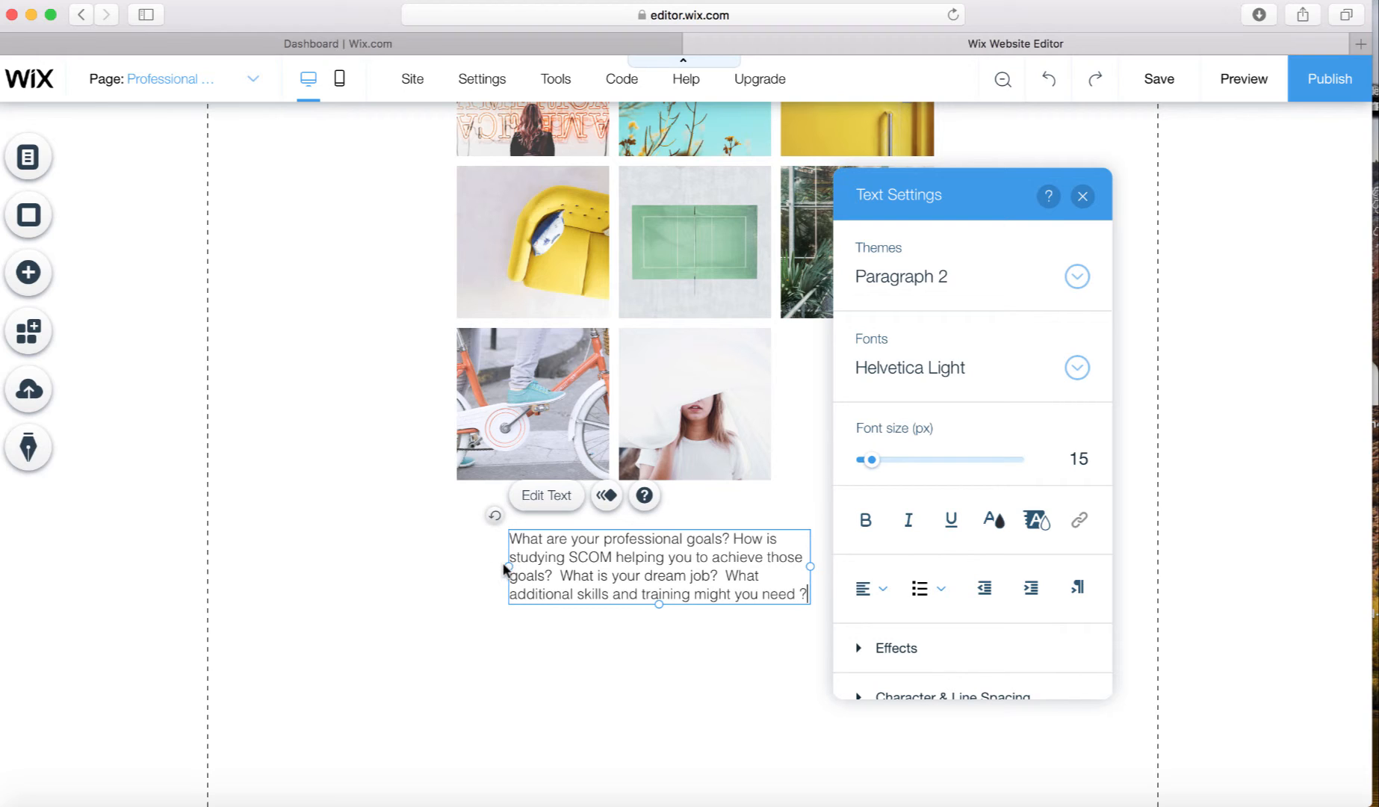
Step: Widen the paragraph text box on both sides to roughly the gallery's width and deselect it
drag(509, 566, 436, 548)
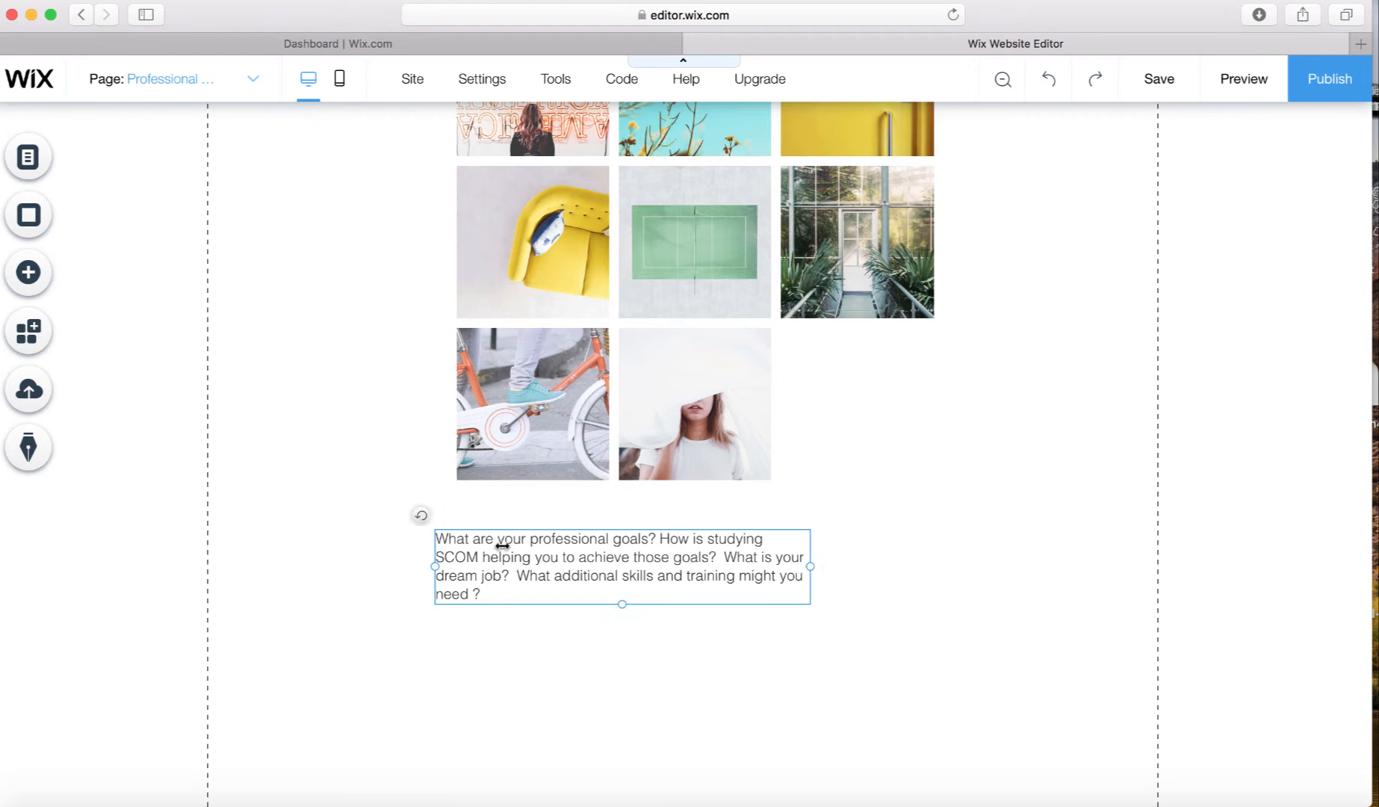
drag(813, 567, 950, 559)
scroll(926, 614, up, 5)
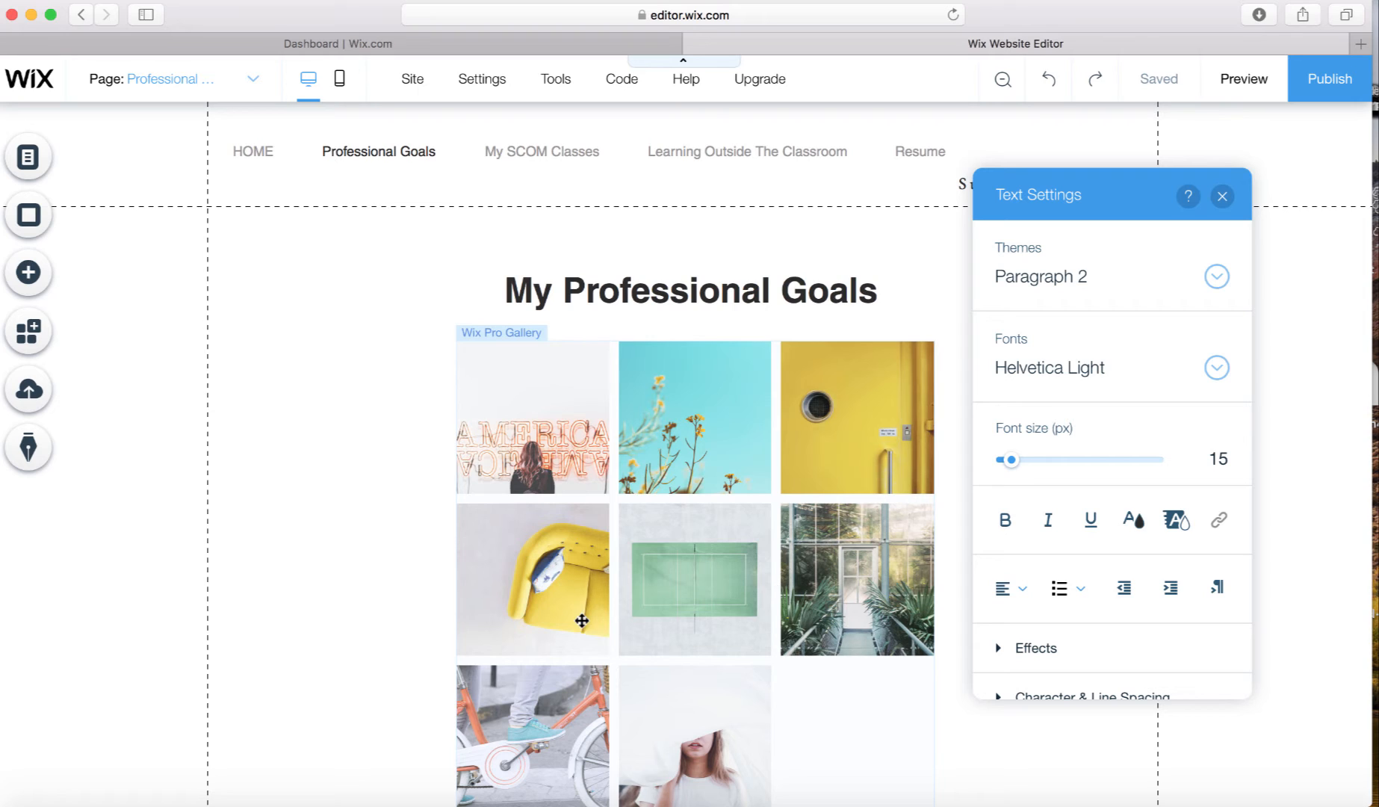
click(352, 340)
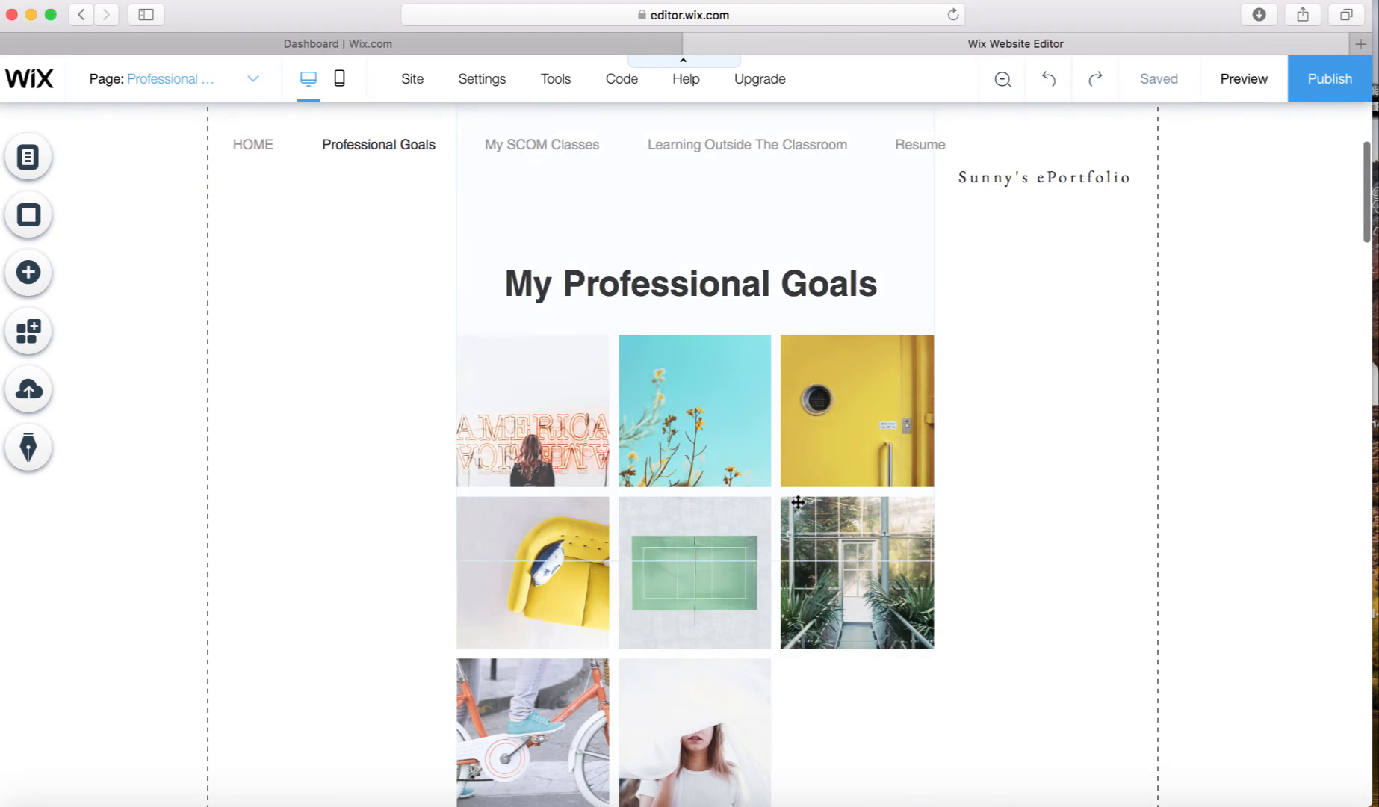
Step: Try light blue (#ADC5DD) as the Professional Goals page's background colour and return the background to white (#FFFFFF)
scroll(798, 502, down, 5)
scroll(822, 564, up, 5)
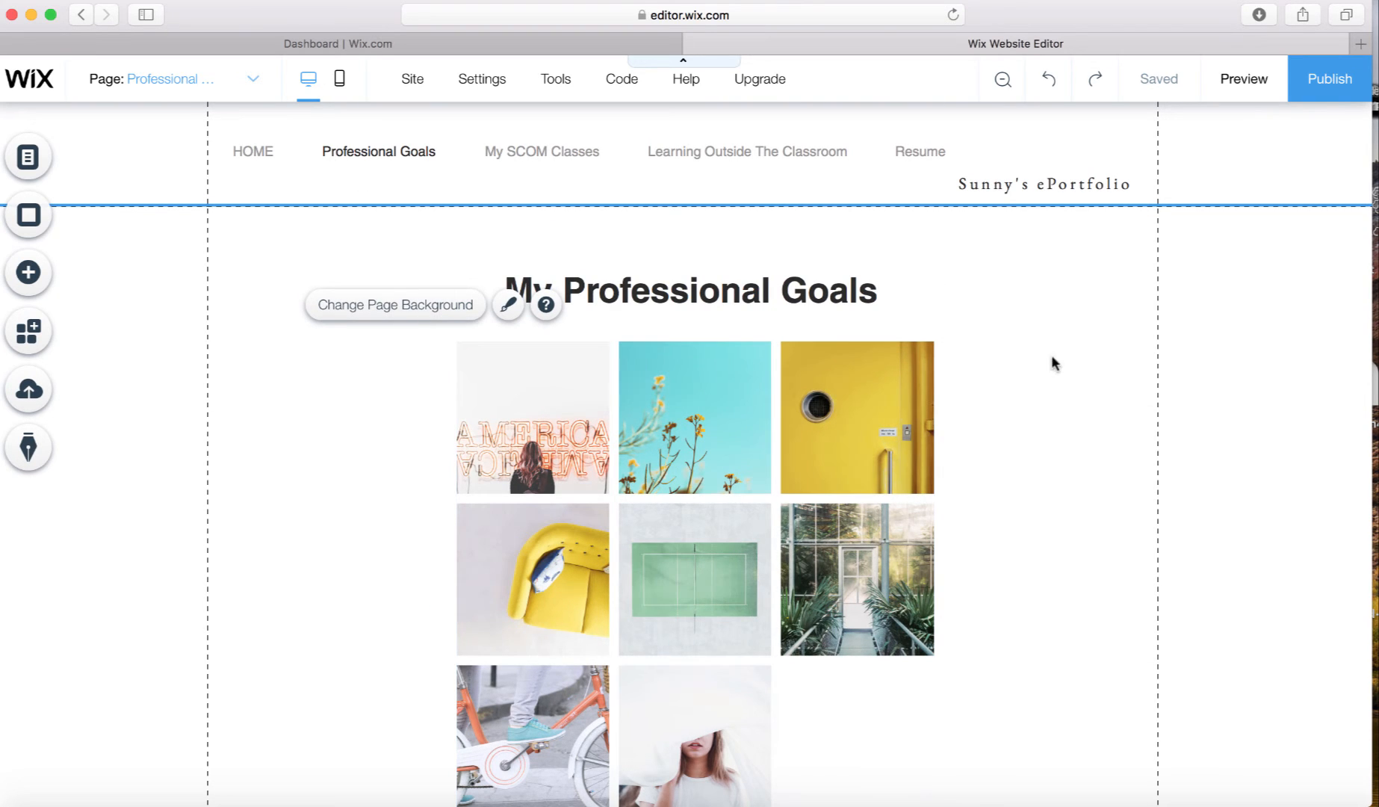
click(1084, 318)
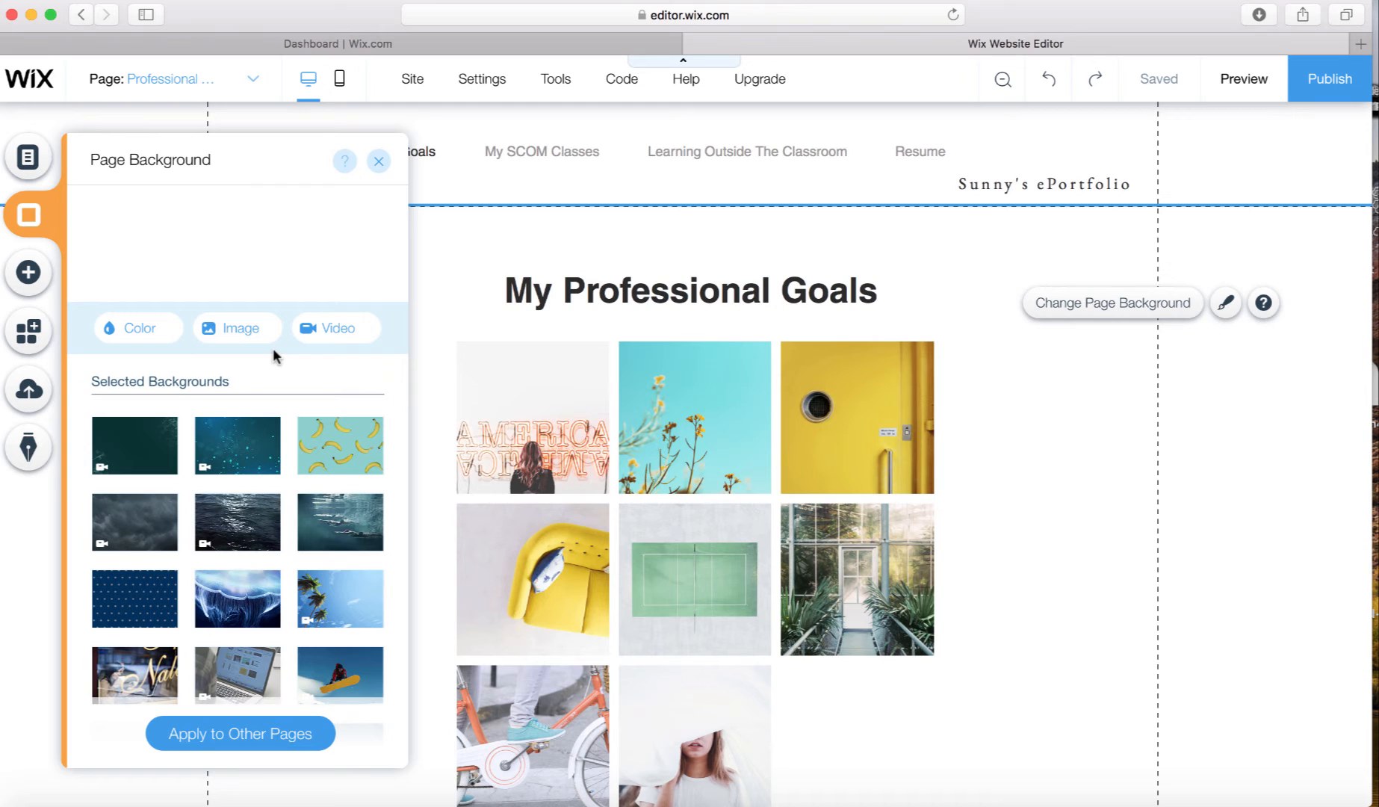
click(166, 334)
click(267, 437)
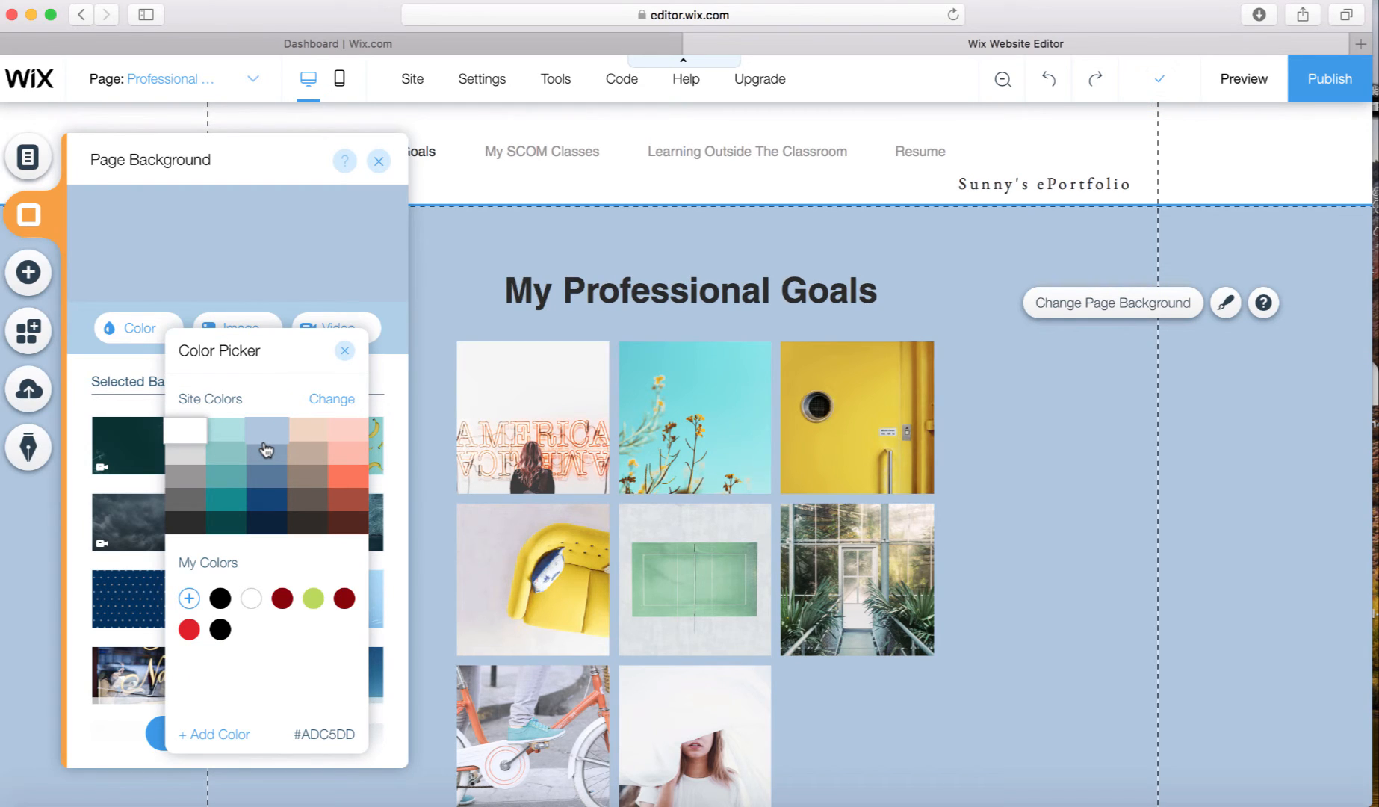
click(306, 502)
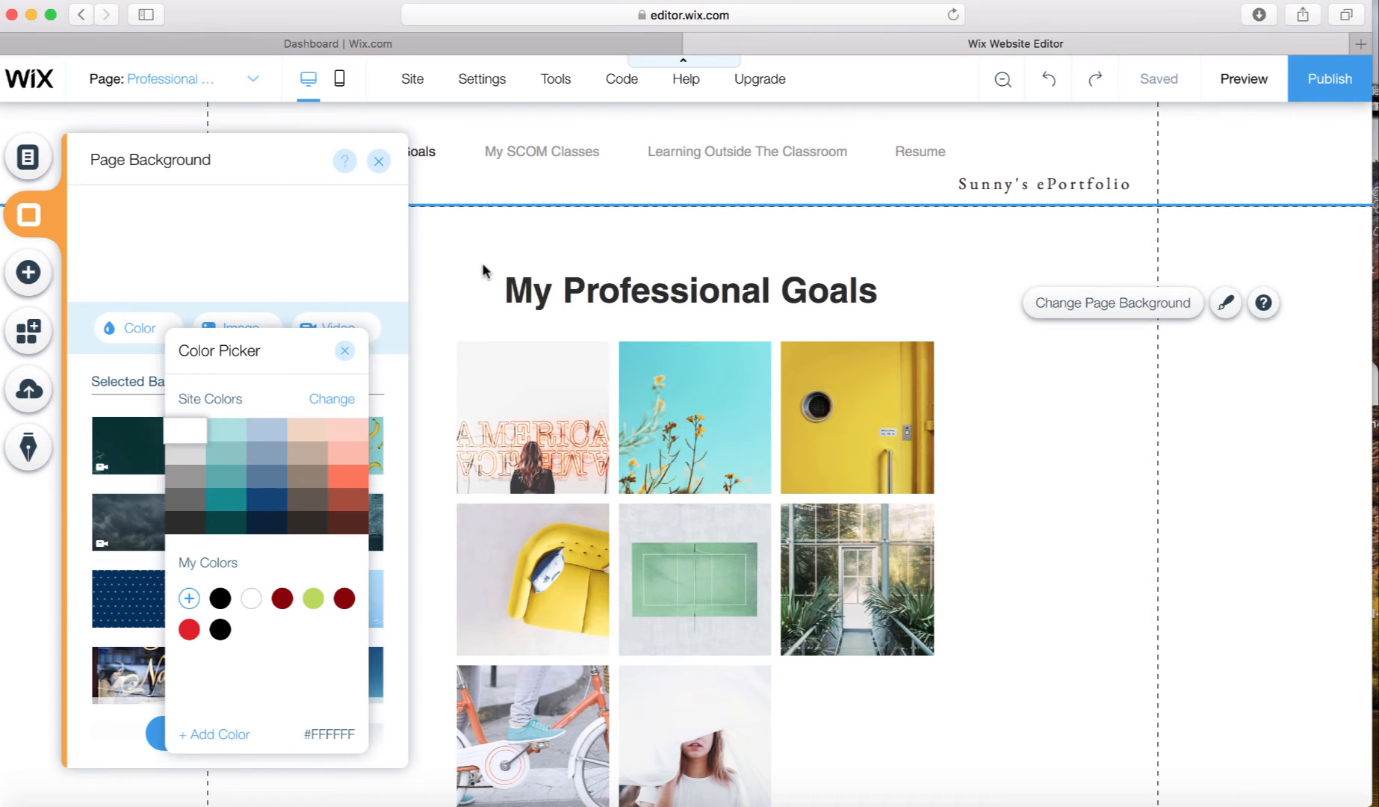
click(469, 271)
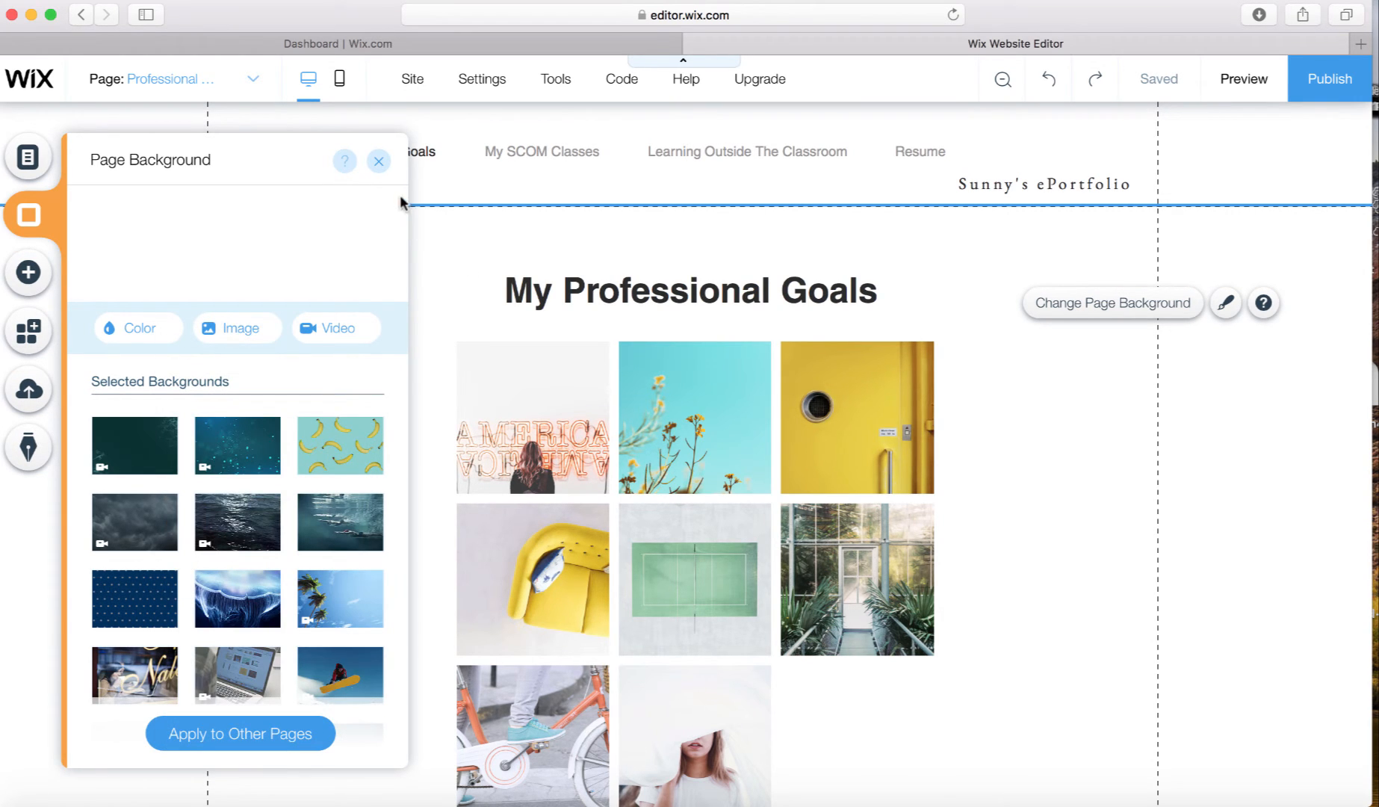
click(379, 161)
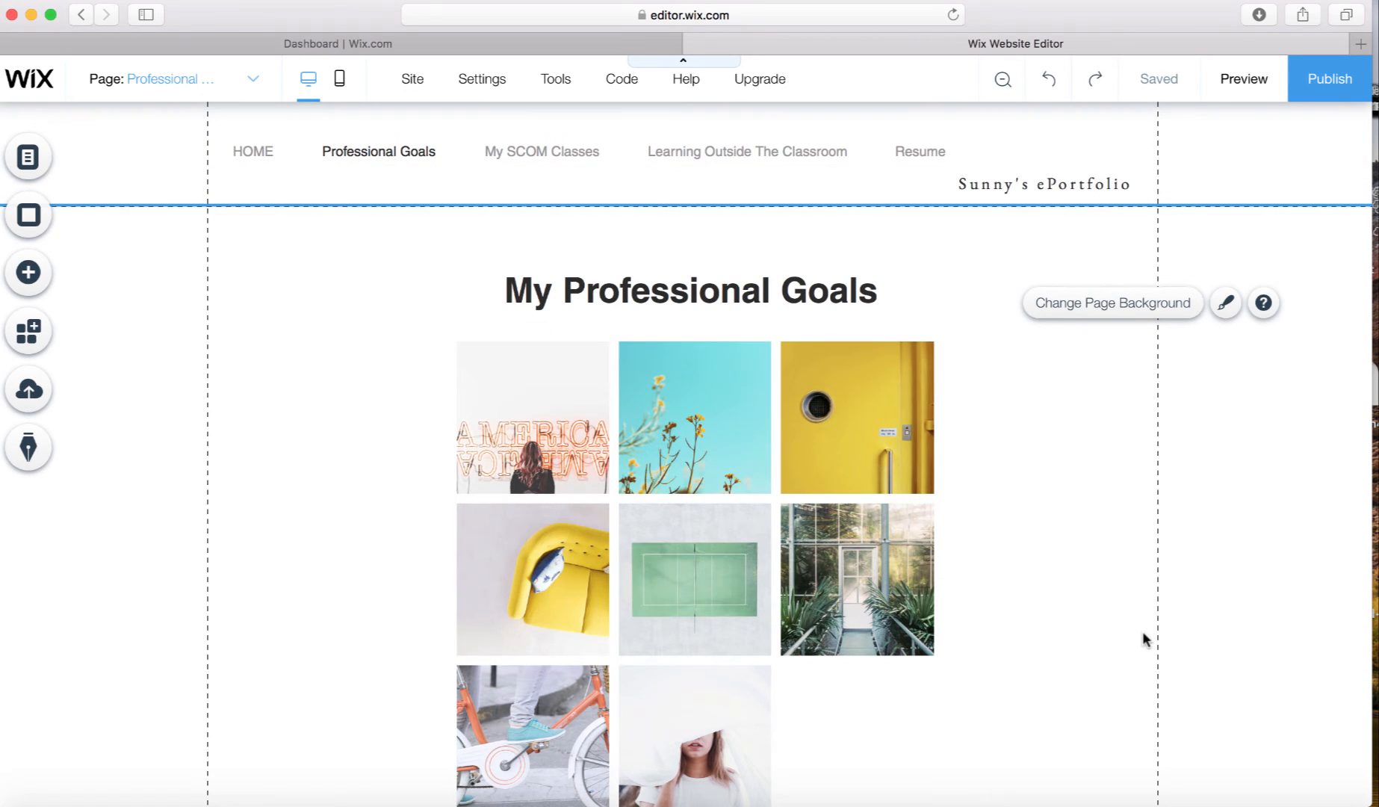
scroll(1141, 636, down, 5)
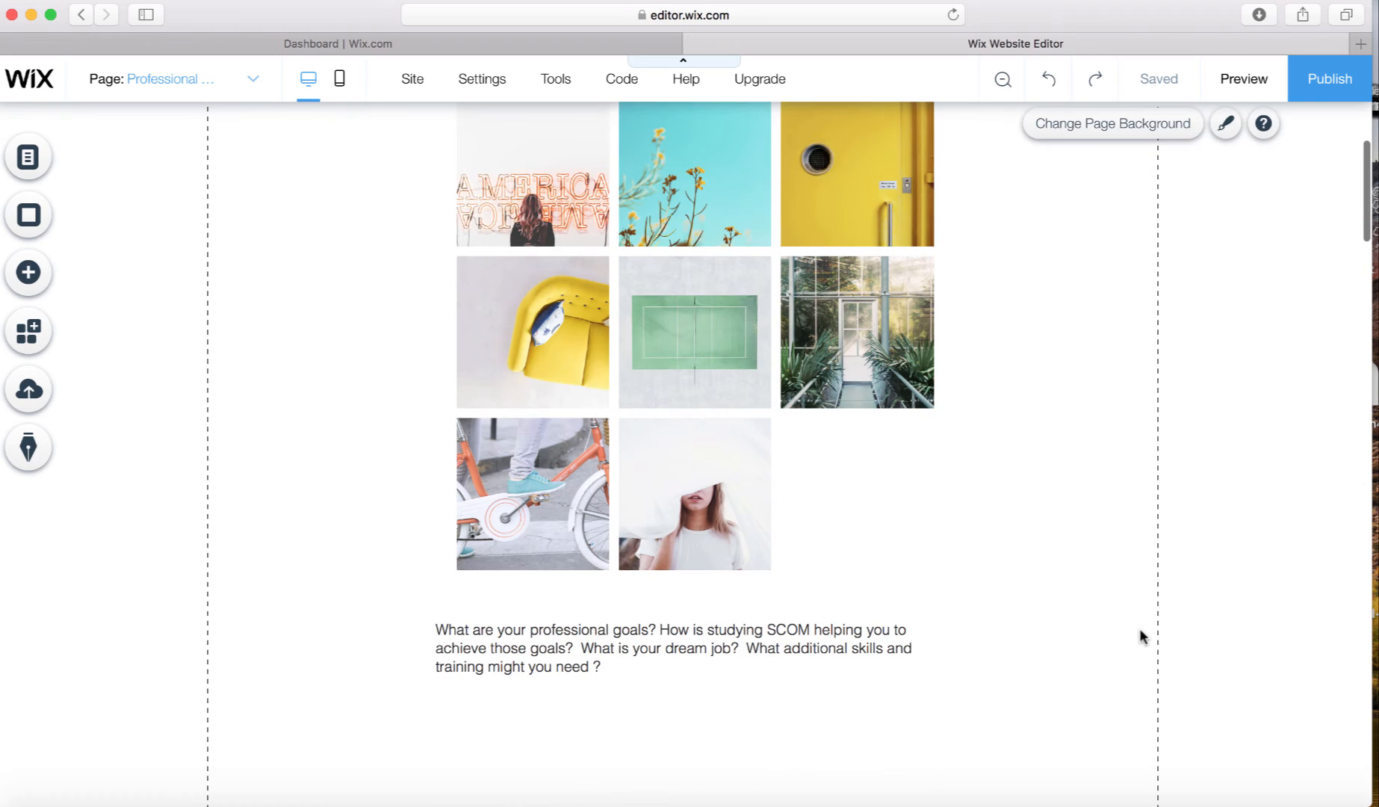
scroll(1140, 636, down, 3)
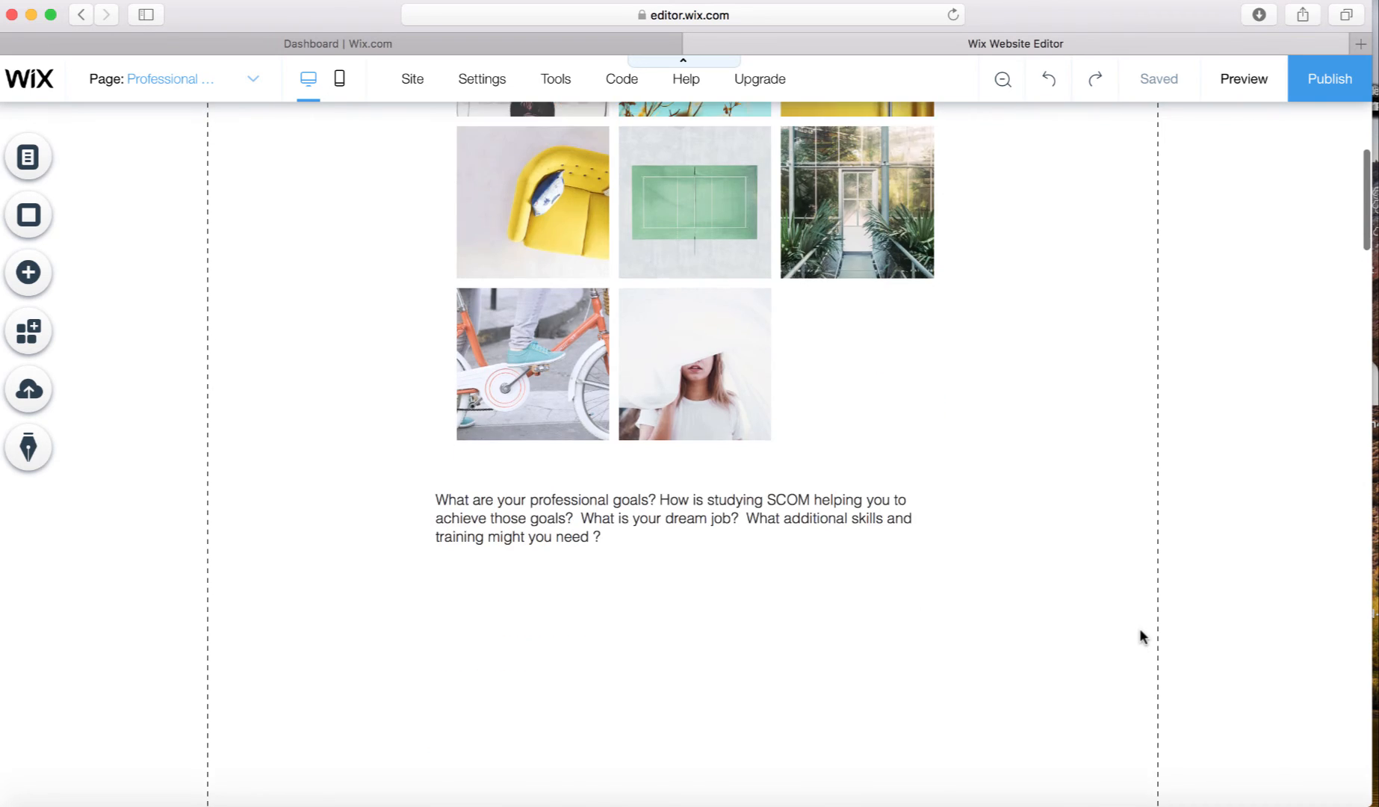
scroll(1140, 636, up, 5)
scroll(1140, 636, up, 2)
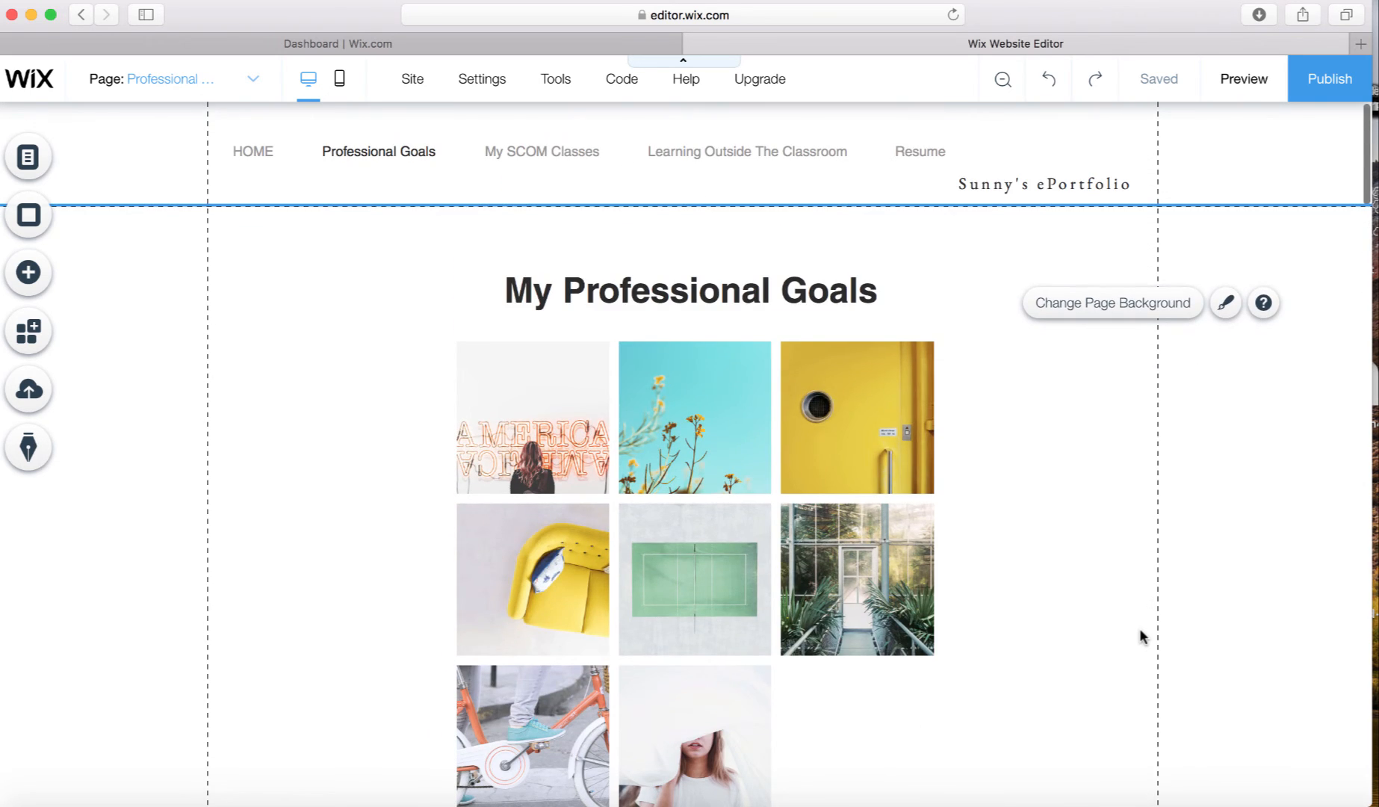